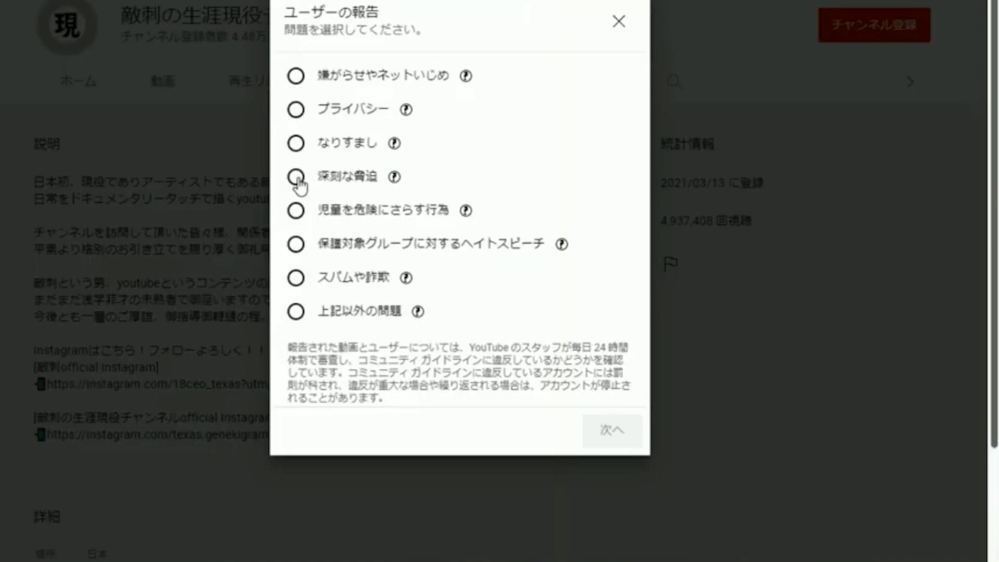
Step: Choose 深刻な脅迫 as the report reason, continue, and mark the first four videos, down to 敵刺、全国のドライバーか…
left_click(297, 179)
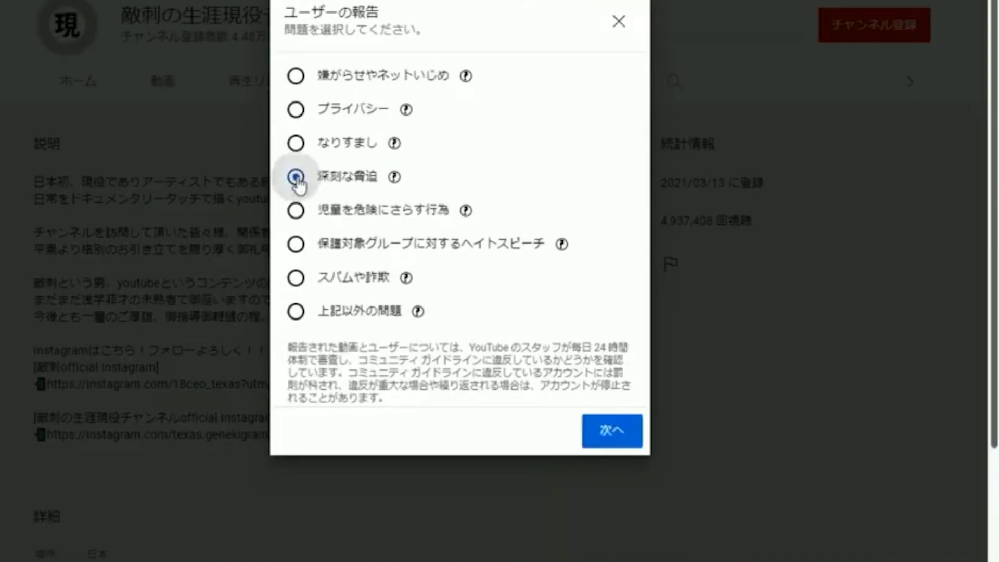
left_click(615, 444)
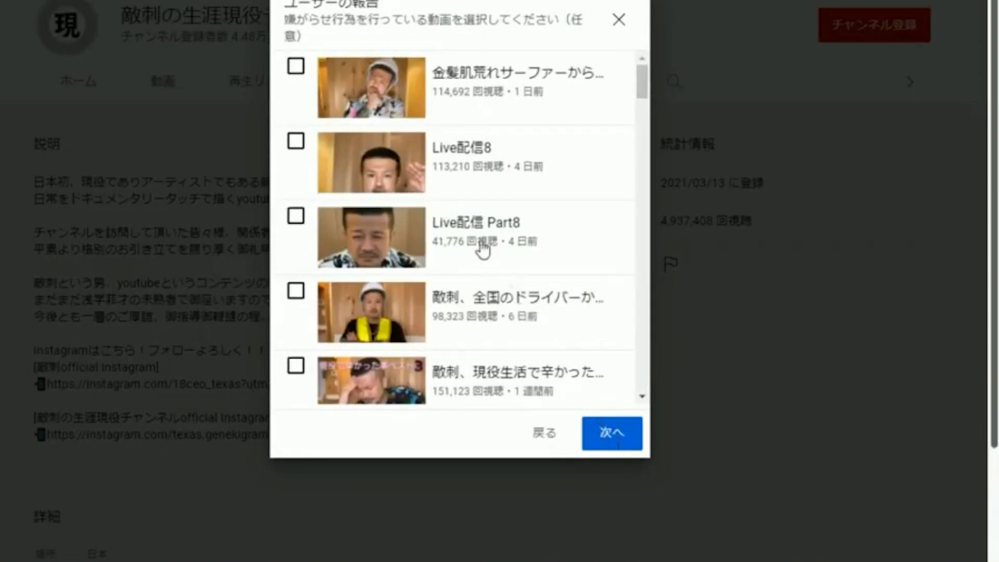
left_click(296, 68)
left_click(296, 141)
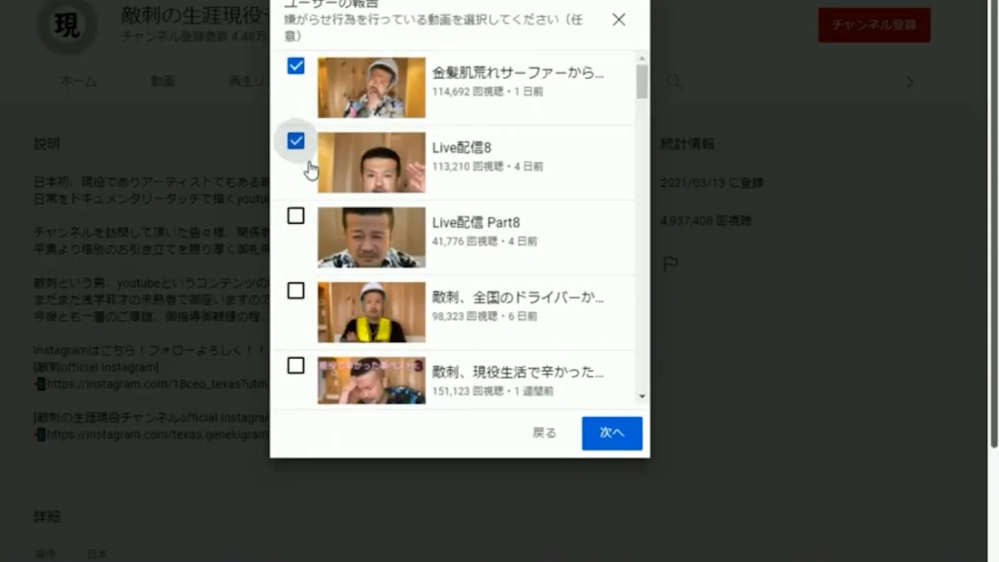
left_click(296, 223)
left_click(296, 292)
Step: Mark the five videos from 敵刺、現役生活で辛かった… through LIVE配信Part6 for the report
scroll(384, 268, "down", 3)
left_click(296, 198)
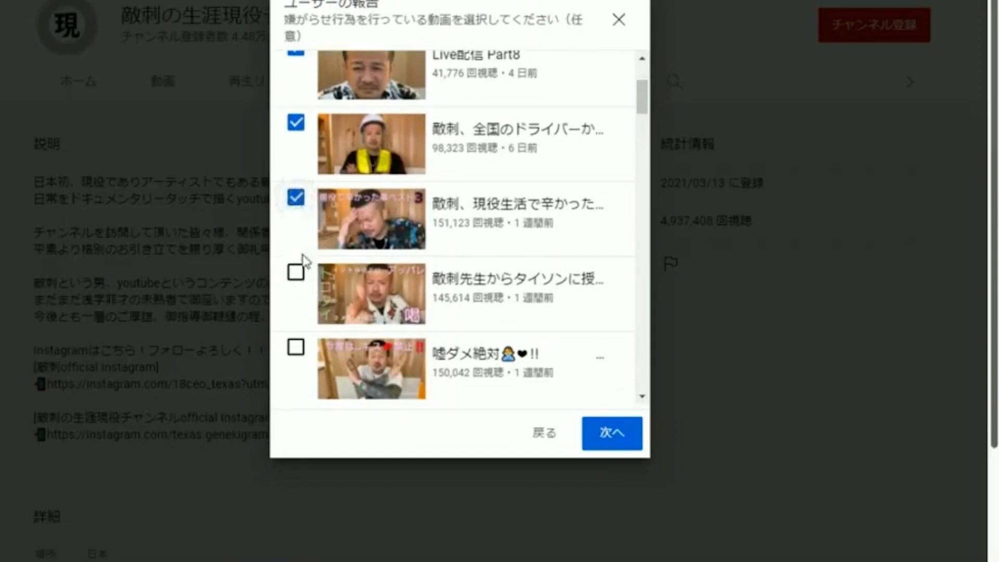
left_click(301, 284)
left_click(294, 350)
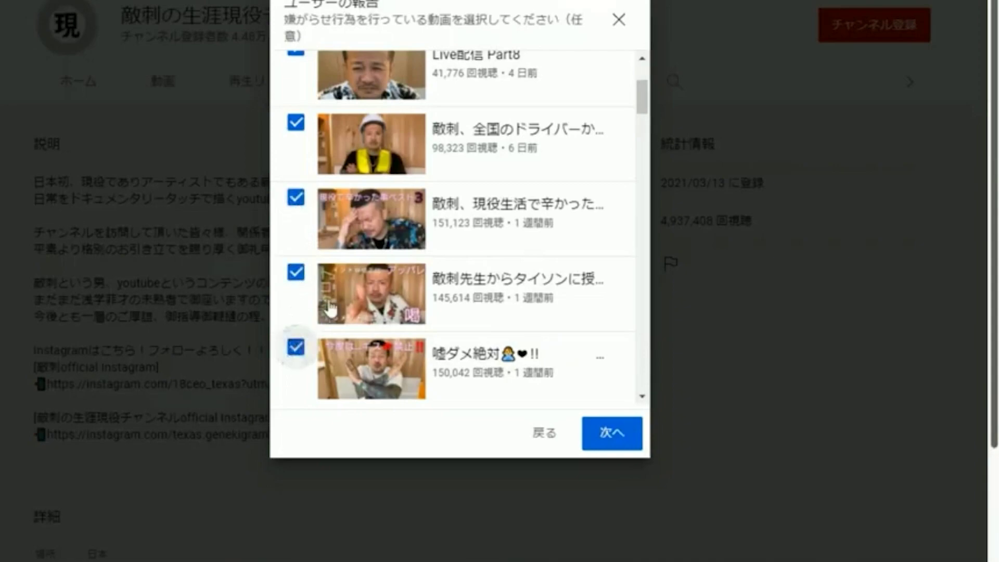
scroll(335, 293, "down", 3)
left_click(296, 255)
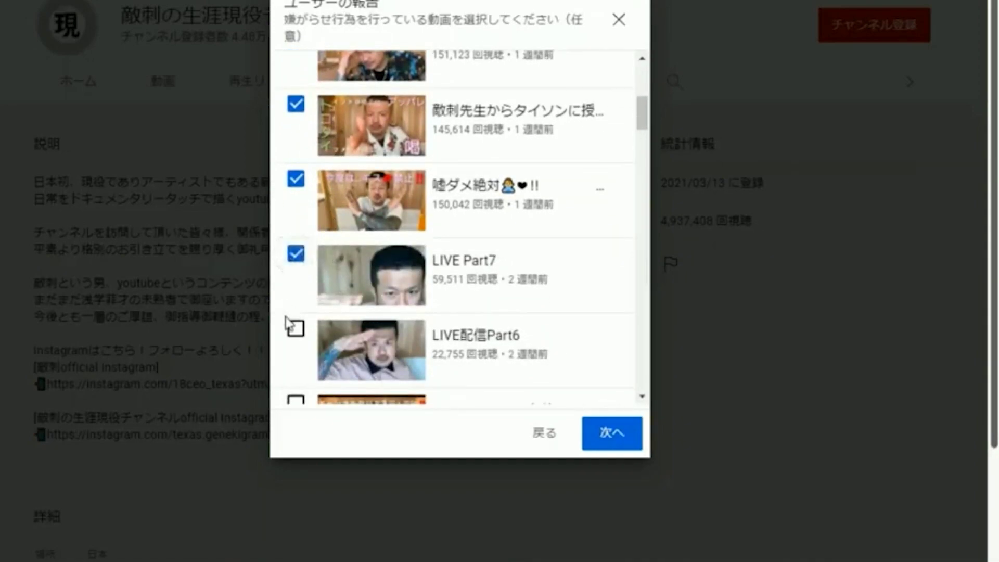
left_click(295, 335)
Step: Mark the four videos from チャンネル登録者数3万人… through 敵刺【部屋住みクッキング… for the report
scroll(308, 281, "down", 5)
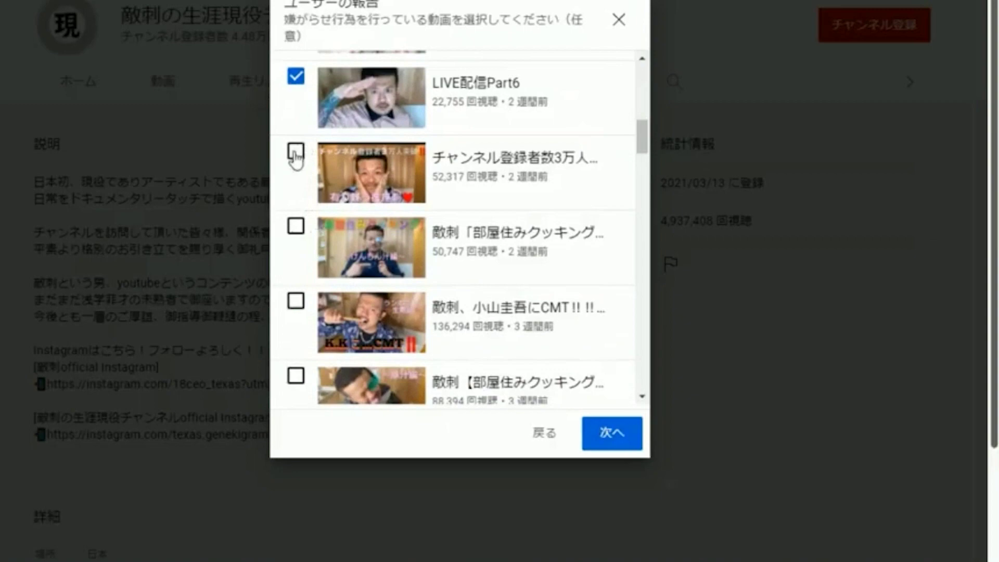
left_click(299, 158)
left_click(296, 227)
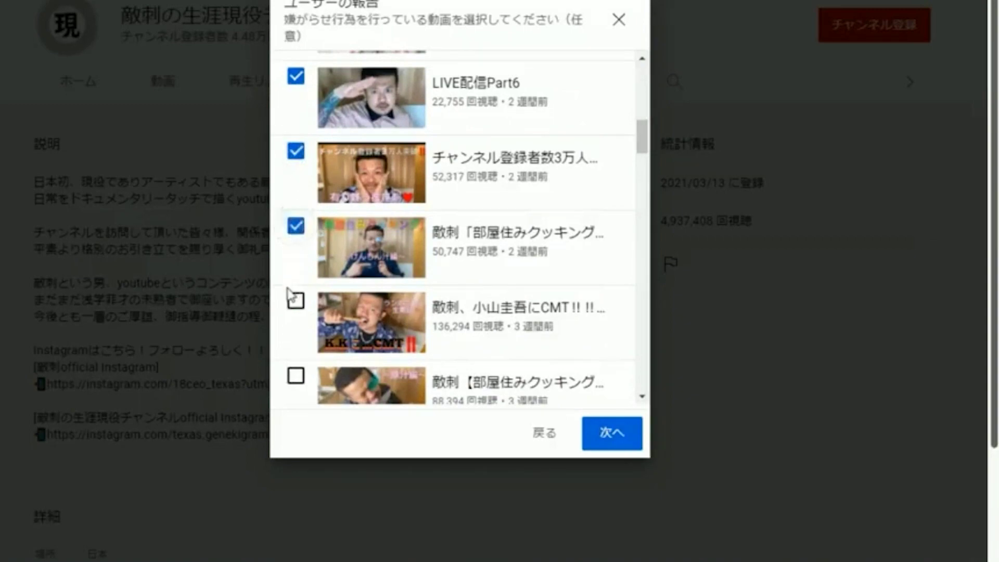
left_click(295, 303)
left_click(296, 377)
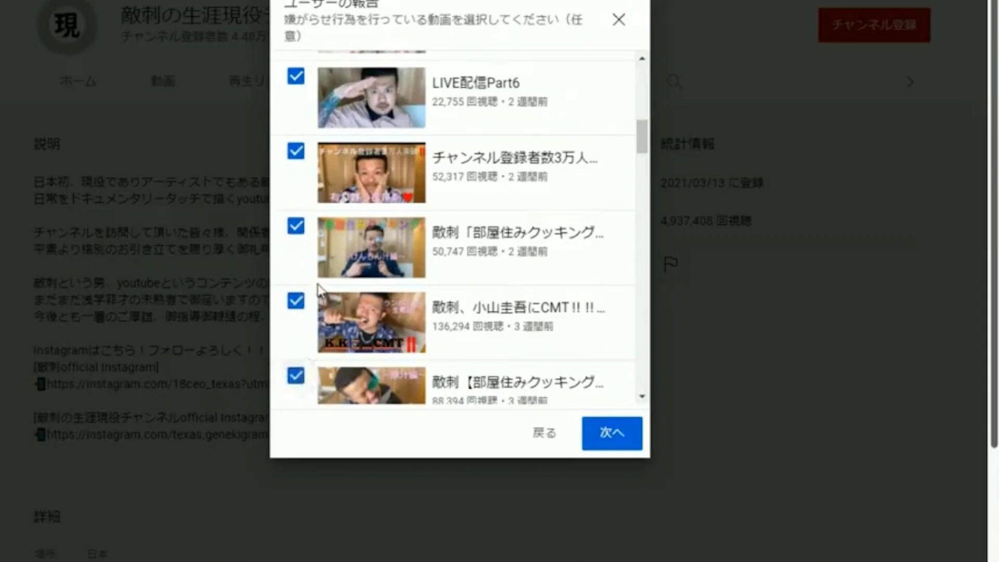
Step: Mark the next seven videos in the list, ending with ライブ配信Part4 and 敵刺、不謹慎❤
scroll(296, 278, "down", 5)
left_click(296, 202)
left_click(296, 274)
left_click(296, 348)
scroll(297, 347, "down", 6)
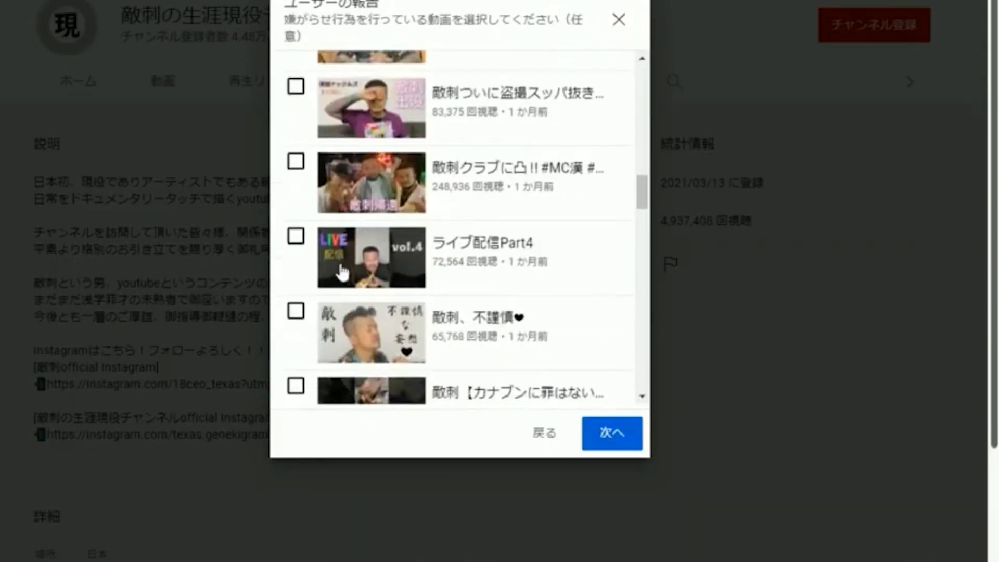
left_click(296, 87)
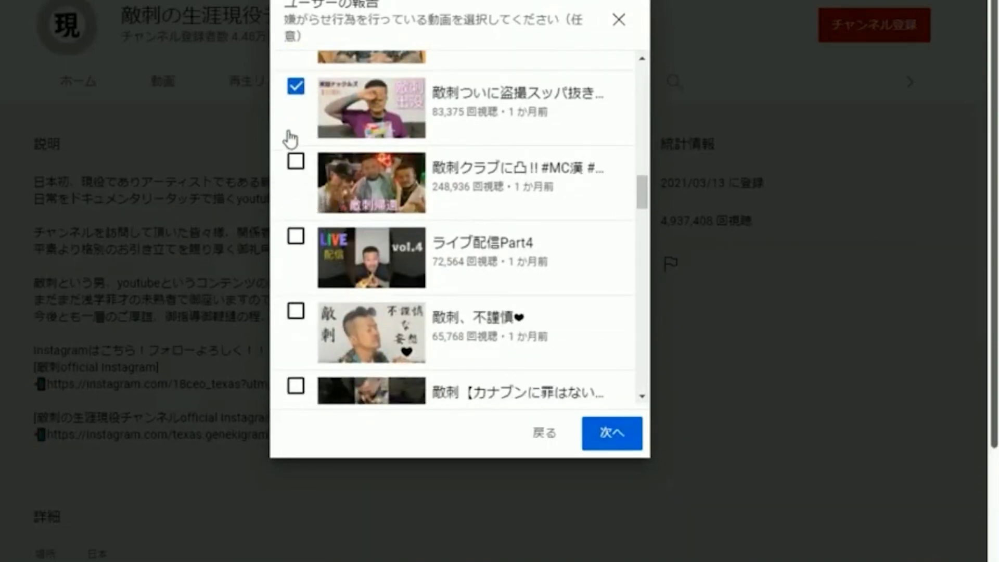
left_click(295, 162)
left_click(296, 239)
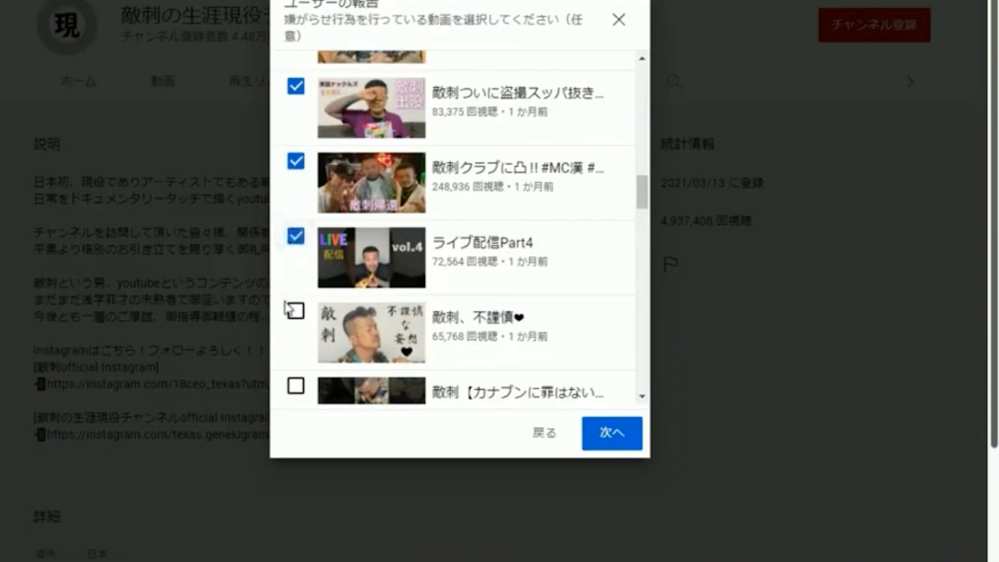
left_click(296, 311)
Step: Mark the six videos from 敵刺【カナブンに罪はない… through 敵刺、ライブ配信Part2 for the report
scroll(307, 276, "down", 3)
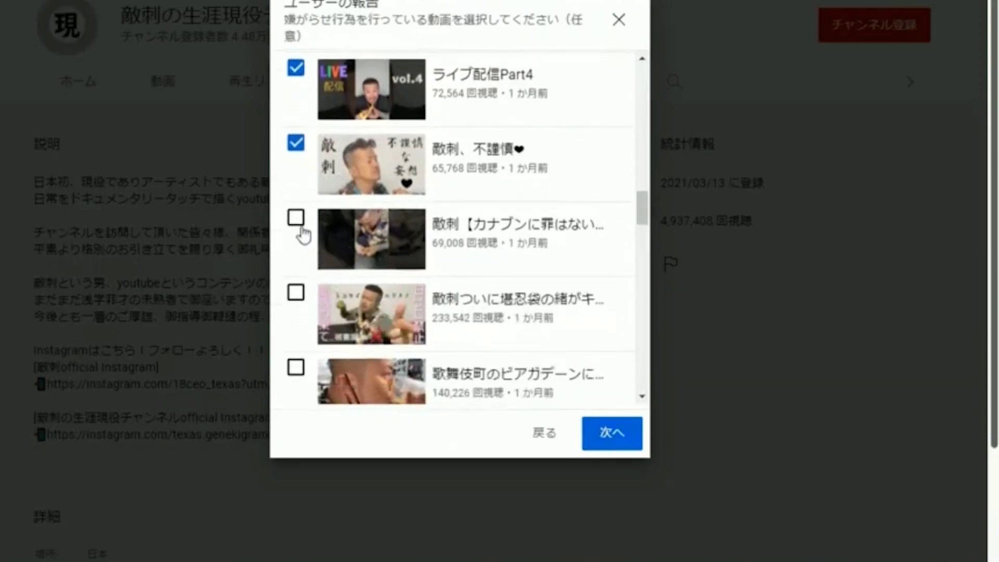
left_click(299, 223)
left_click(297, 292)
left_click(298, 368)
scroll(335, 252, "down", 3)
left_click(296, 277)
scroll(310, 269, "down", 2)
left_click(296, 264)
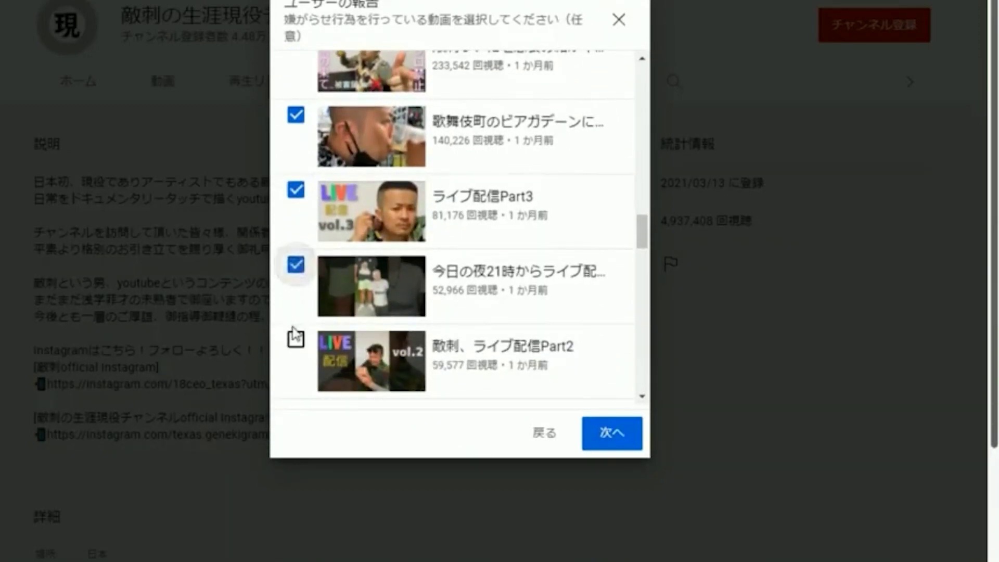
left_click(296, 341)
Step: Mark the four videos from 敵刺、YouTubeについて。 through 敵刺、視聴者からのコメン… for the report
scroll(333, 292, "down", 3)
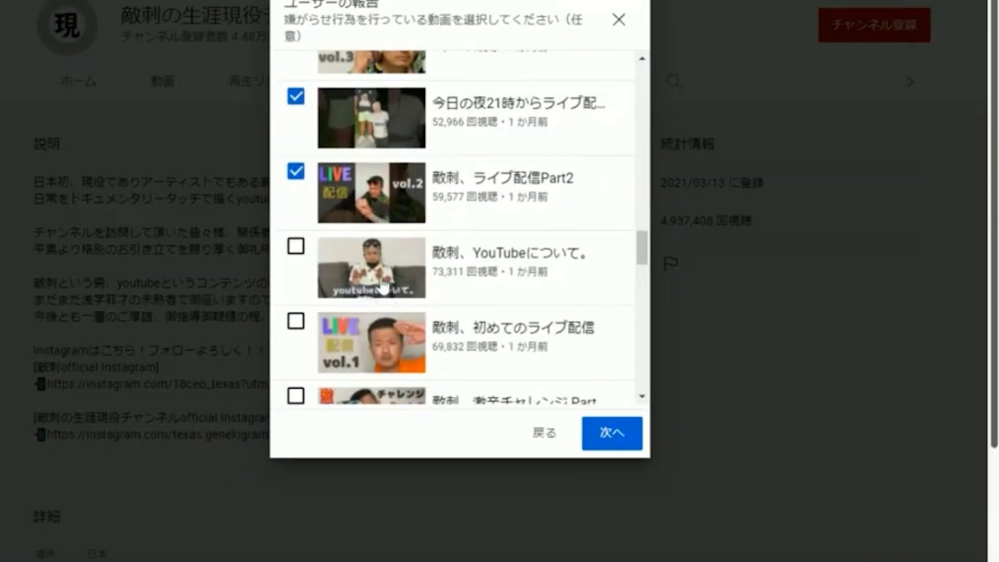
left_click(296, 249)
left_click(296, 319)
scroll(308, 301, "down", 3)
left_click(296, 227)
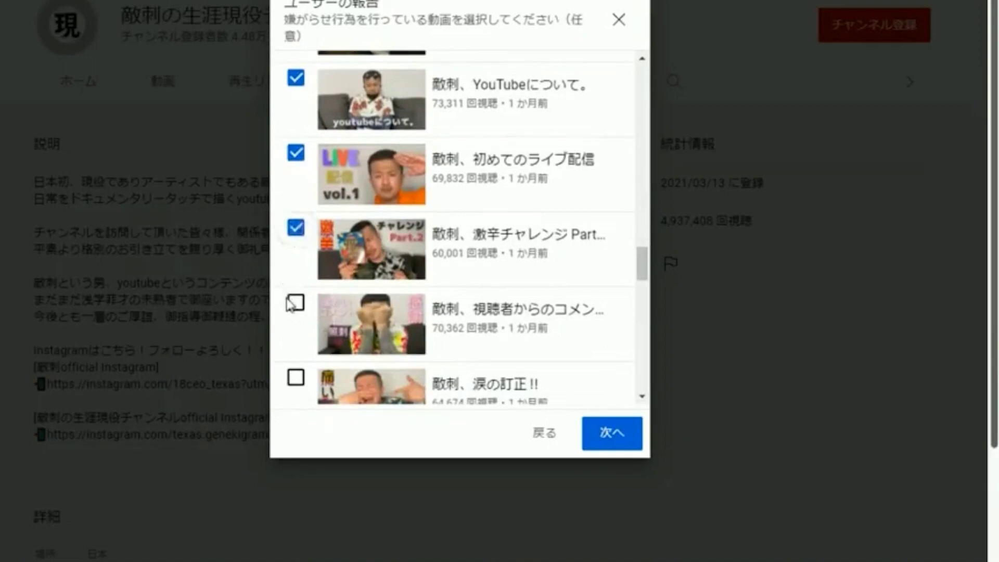
left_click(295, 305)
Step: Mark the five videos from 敵刺、涙の訂正!! through 敵刺心霊スポットでまさか… for the report
scroll(307, 297, "down", 3)
left_click(296, 212)
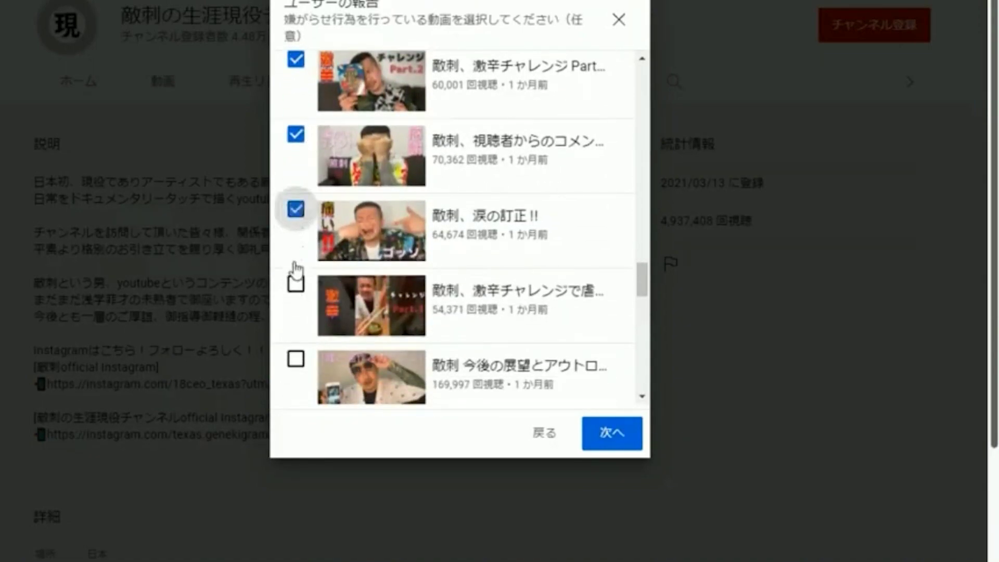
left_click(296, 285)
left_click(297, 359)
scroll(302, 323, "down", 3)
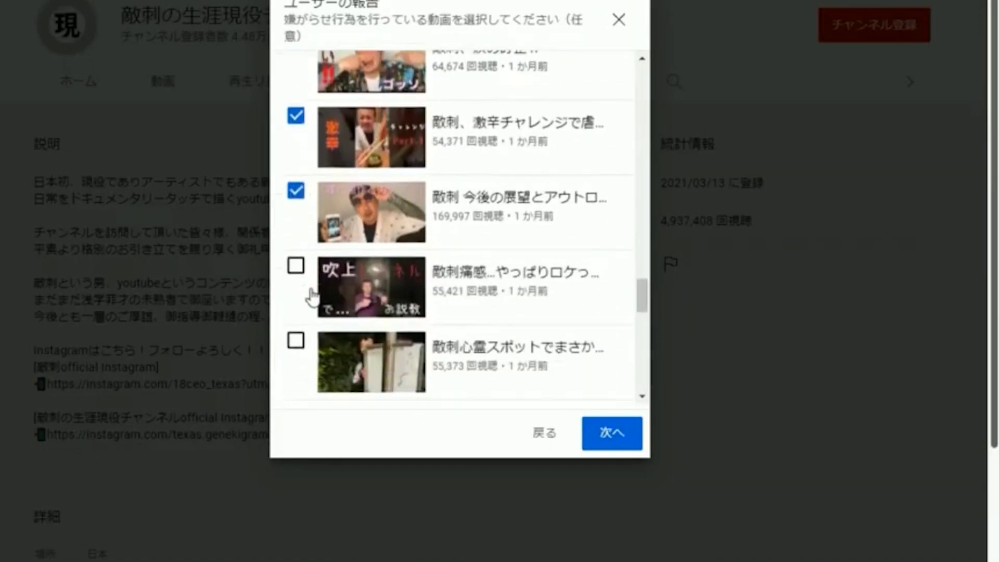
left_click(296, 266)
left_click(296, 341)
Step: Mark the five videos from 敵刺心霊スポットで生涯現… through 敵刺、女性視聴者からの質… and continue to the supplementary information
scroll(299, 312, "down", 3)
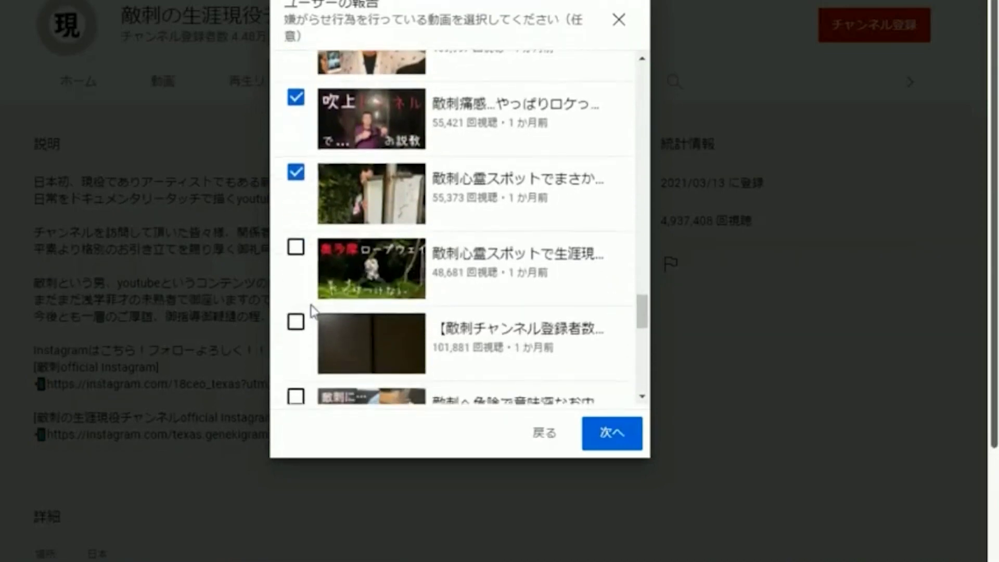
left_click(296, 248)
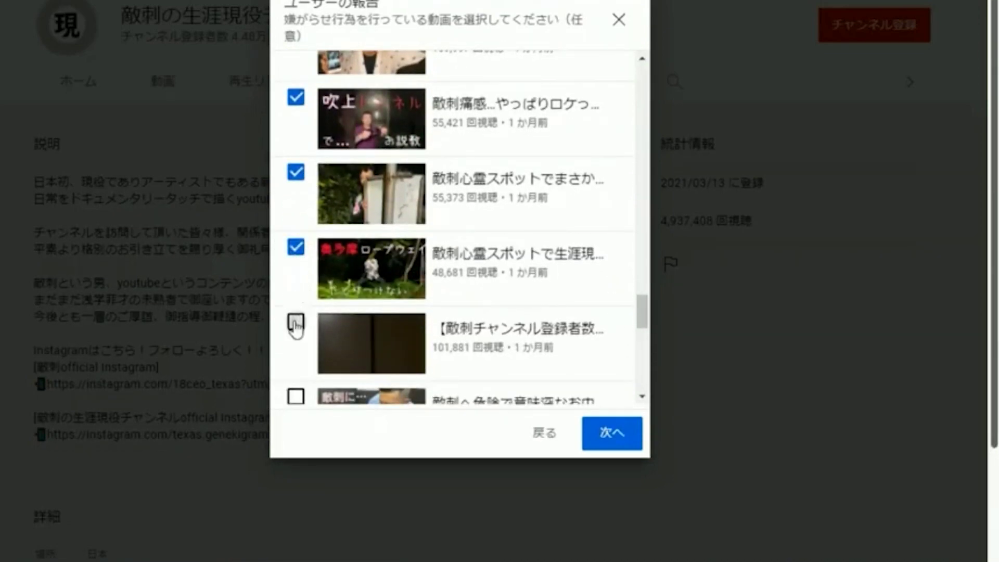
left_click(298, 321)
scroll(307, 317, "down", 3)
scroll(306, 312, "down", 1)
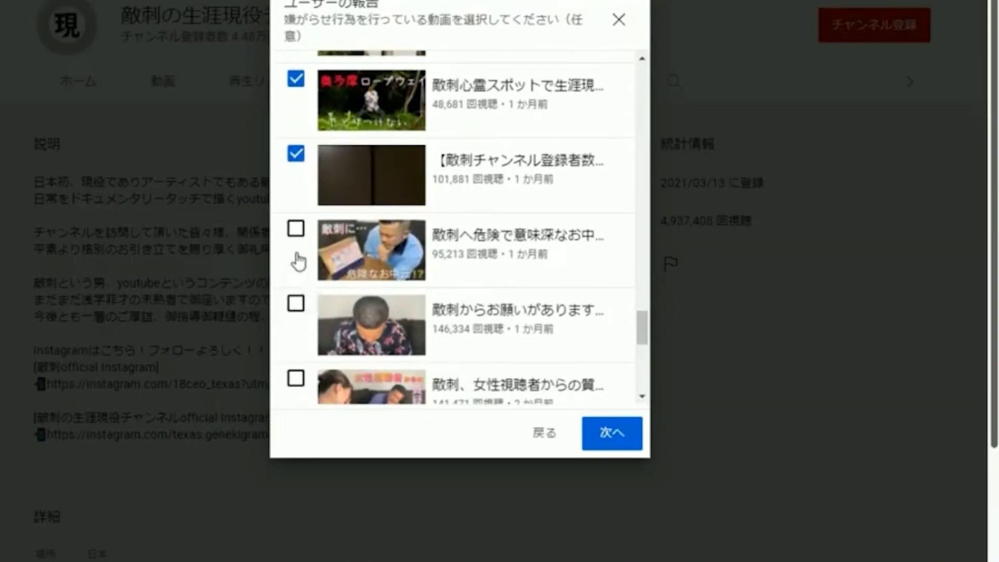
left_click(297, 232)
left_click(296, 307)
left_click(297, 379)
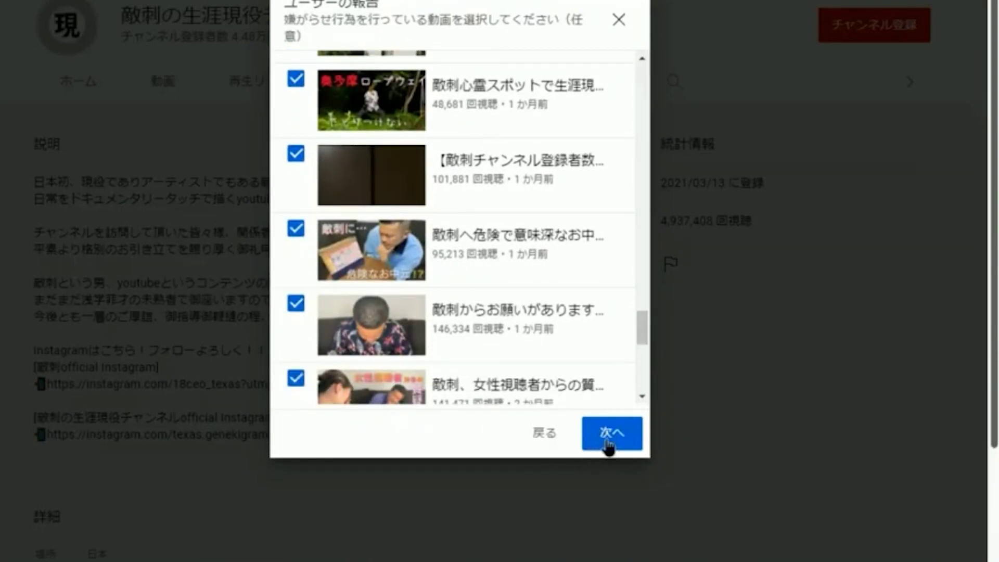
left_click(605, 441)
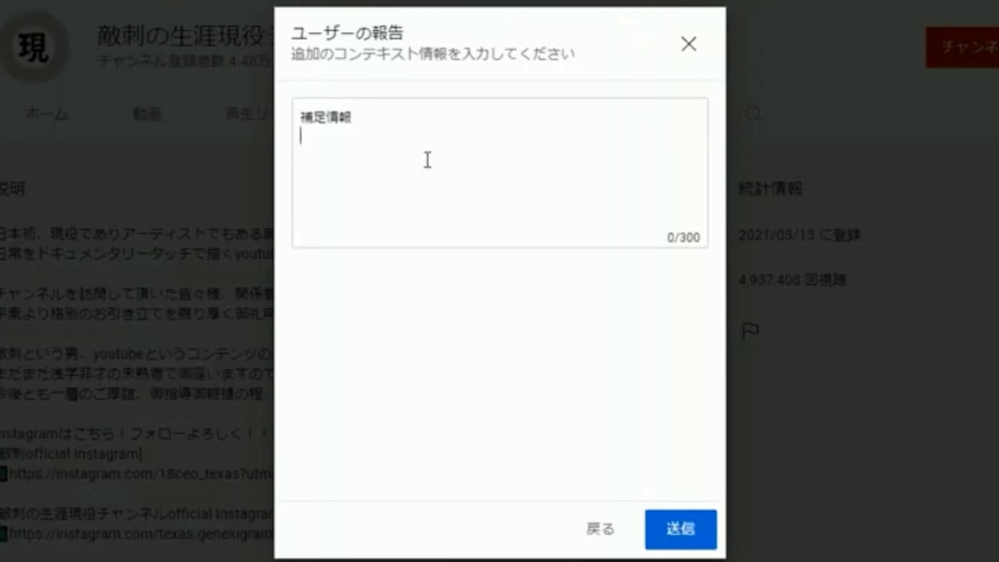
type("tkisasu")
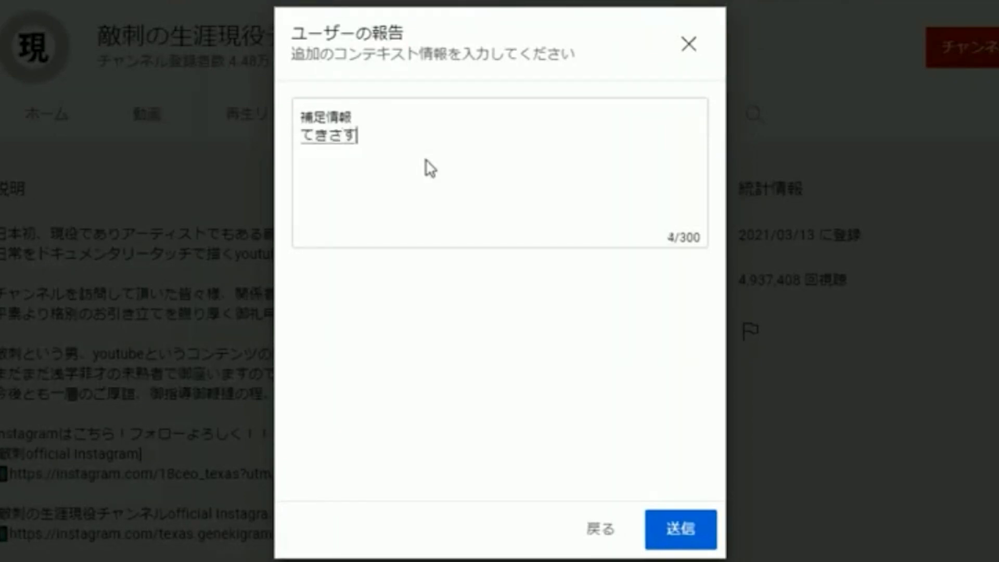
key("space")
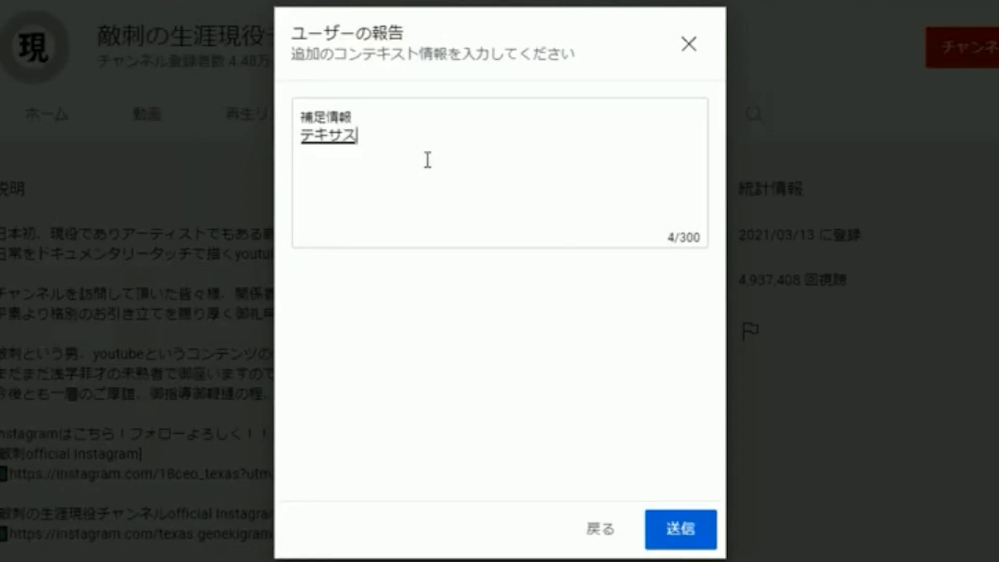
key("space")
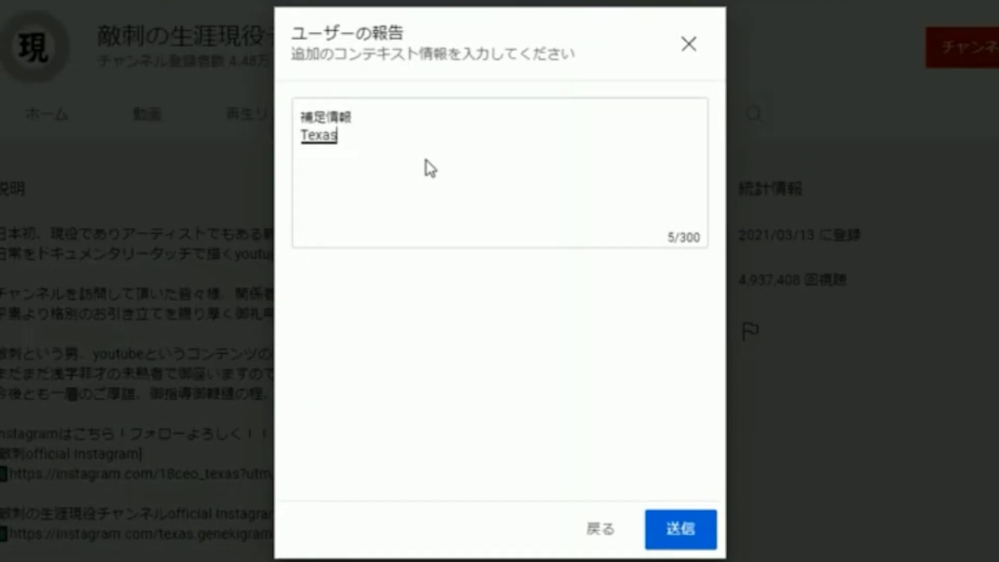
key("space")
key("space")
key("BackSpace")
key("BackSpace")
key("BackSpace")
key("BackSpace")
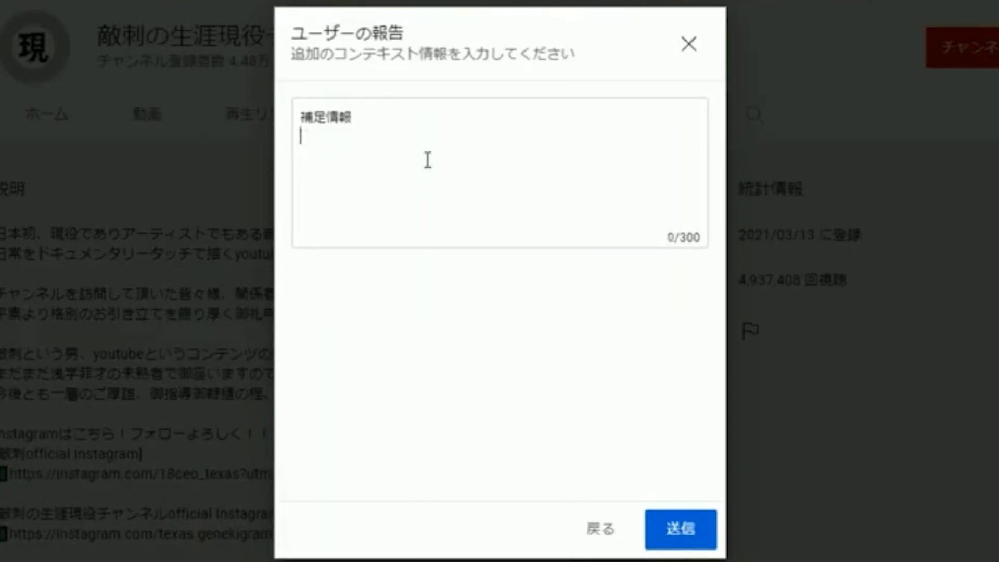
Step: Begin the report's supplementary information with the text このチャンネル及び
type("kono")
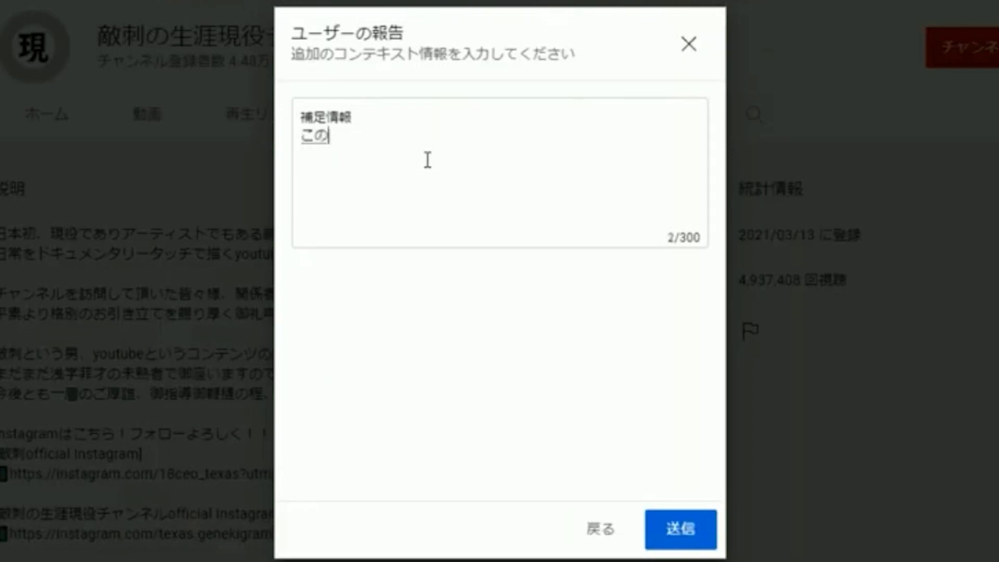
key("Return")
type("tyan")
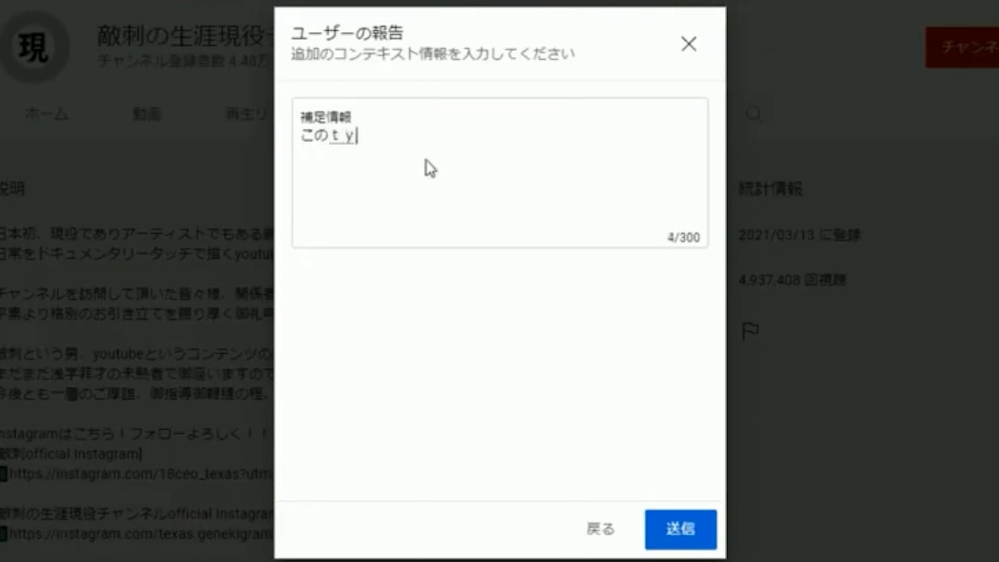
type("neru")
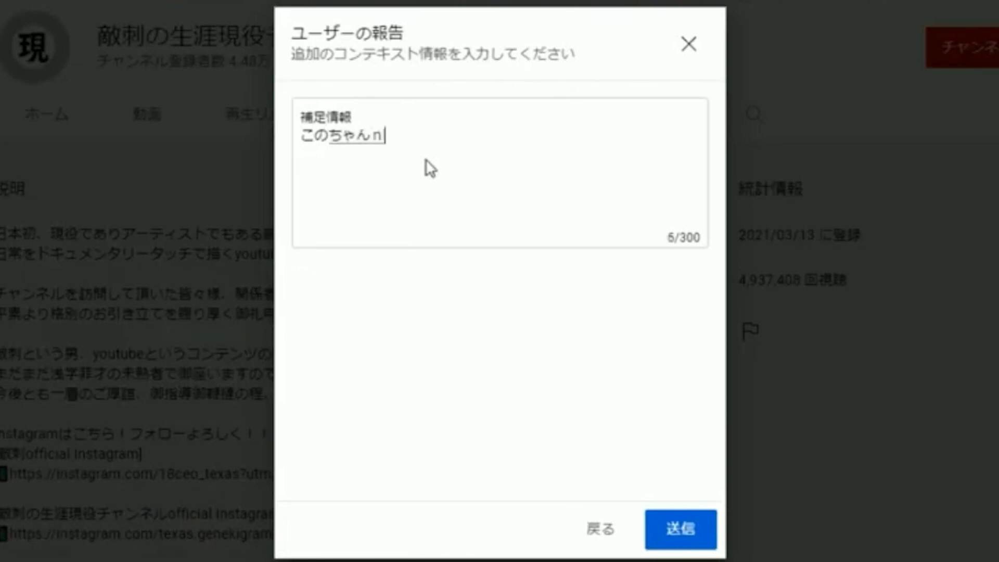
key("space")
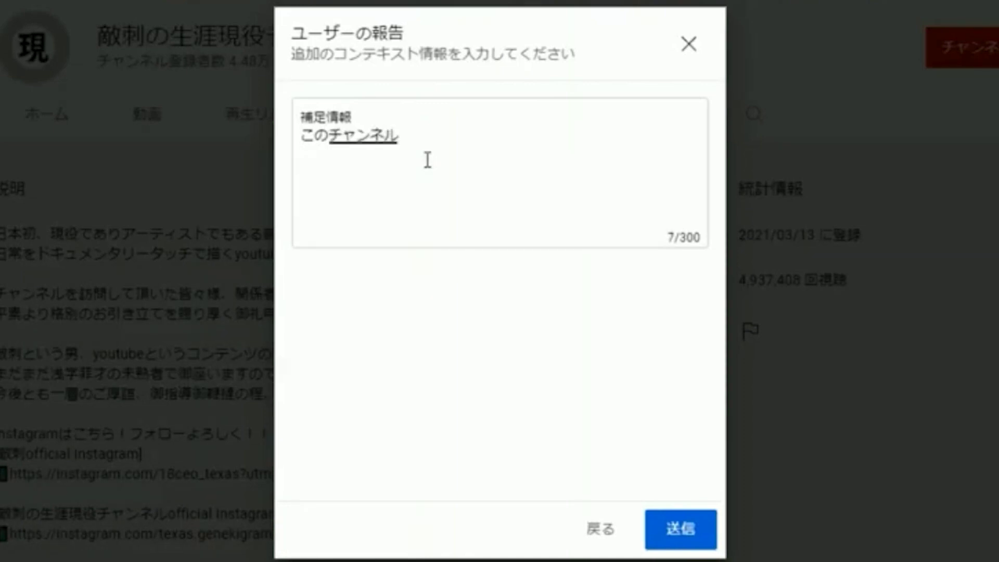
type("oyobi")
key("space")
key("Return")
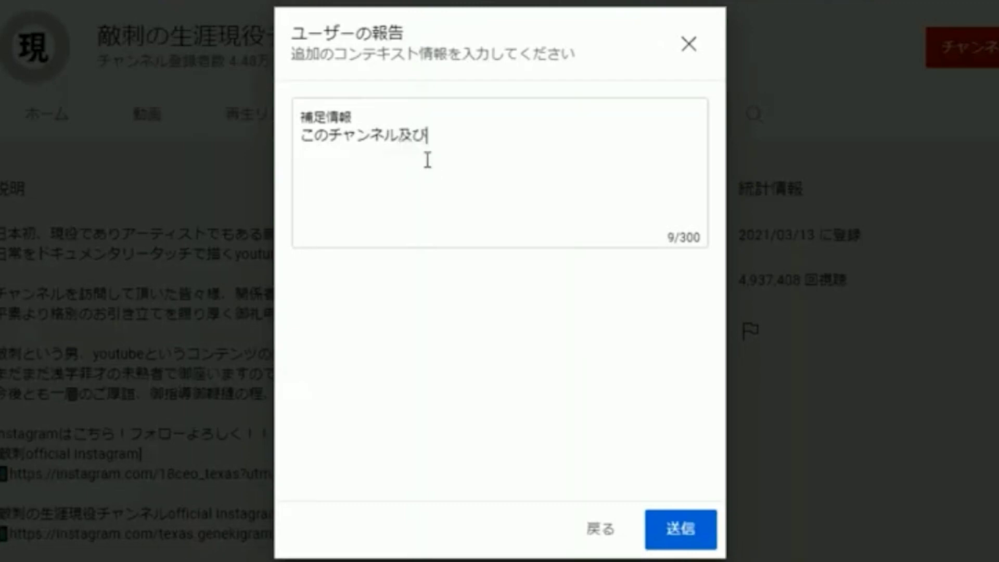
Step: Continue the supplementary information with the channel owner's name followed by さん本人は
type("tekisasu")
key("space")
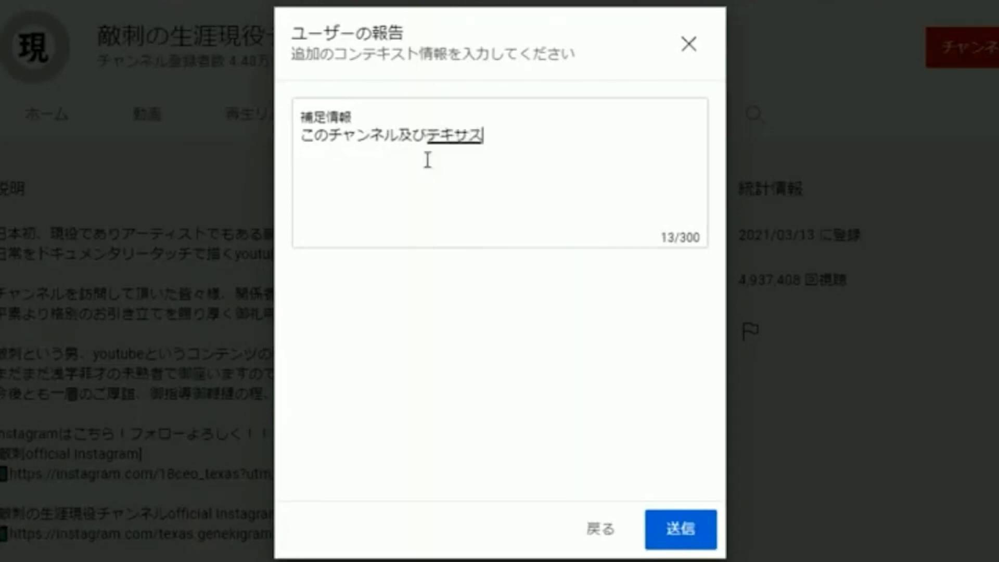
key("space")
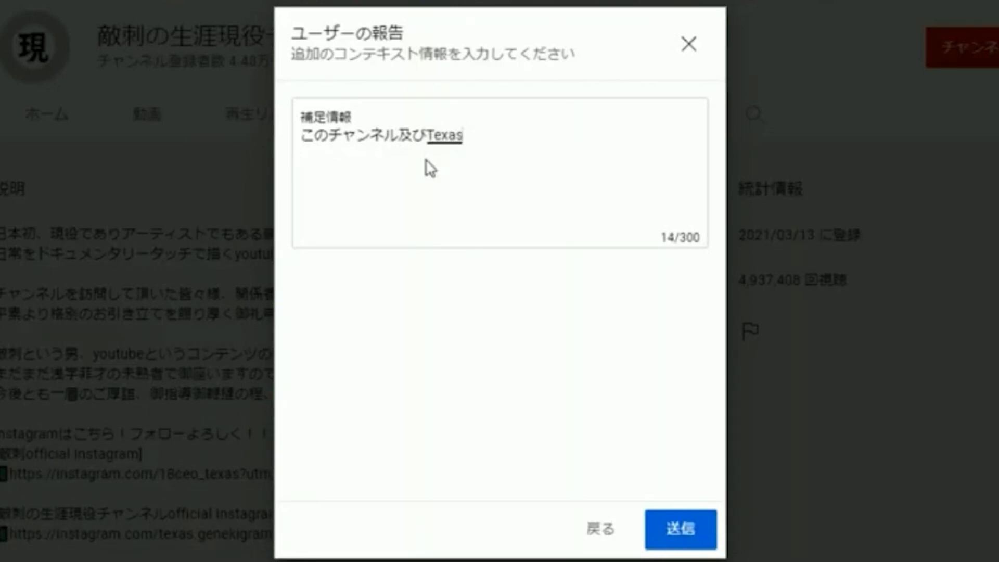
key("space")
key("space")
key("Return")
type("sann")
key("Return")
type("honnninnha")
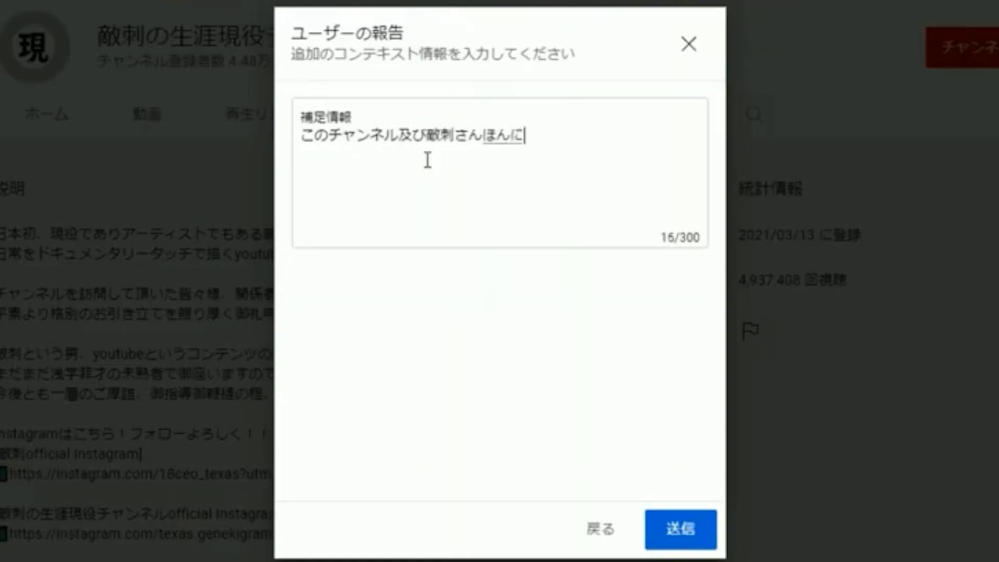
key("space")
key("Return")
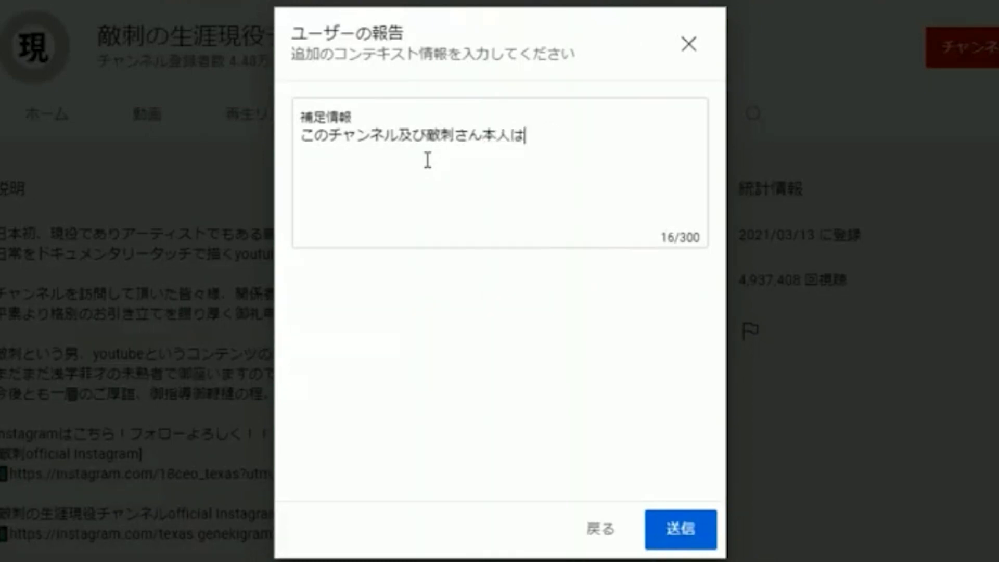
Step: Add the words 現役で反社会勢力に to the first sentence of the supplementary information
type("gennekide")
key("space")
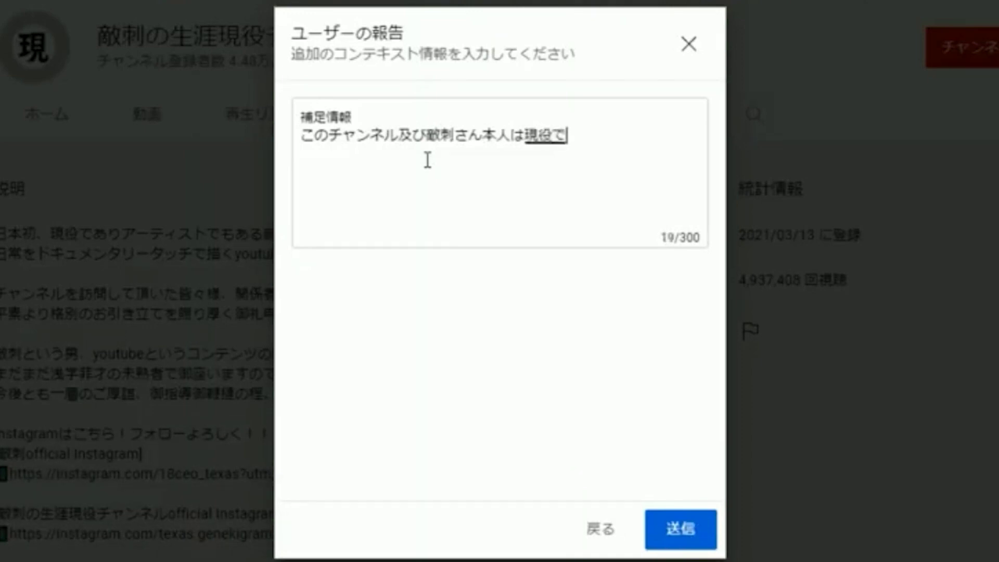
type("4")
key("BackSpace")
type("hans")
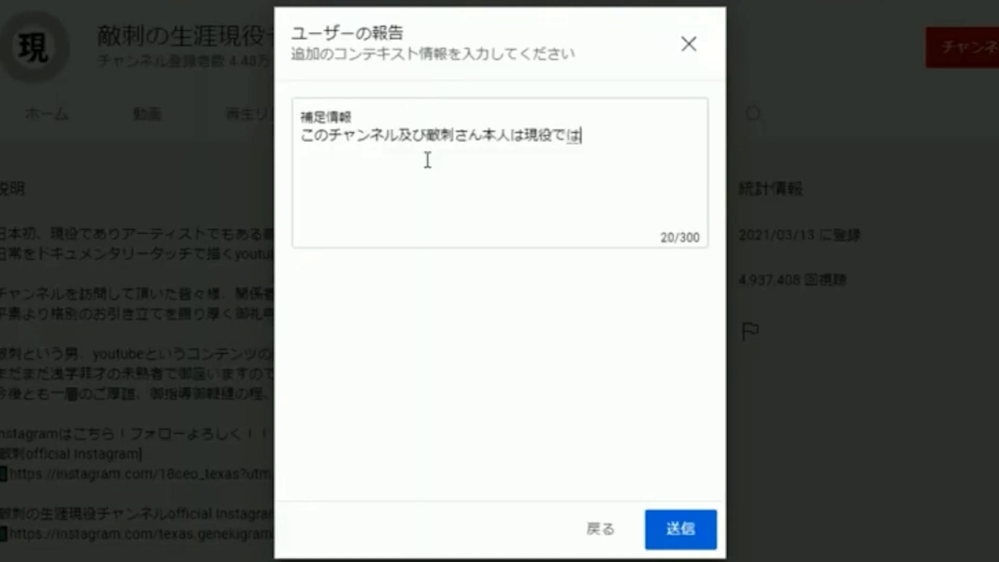
type("hakai")
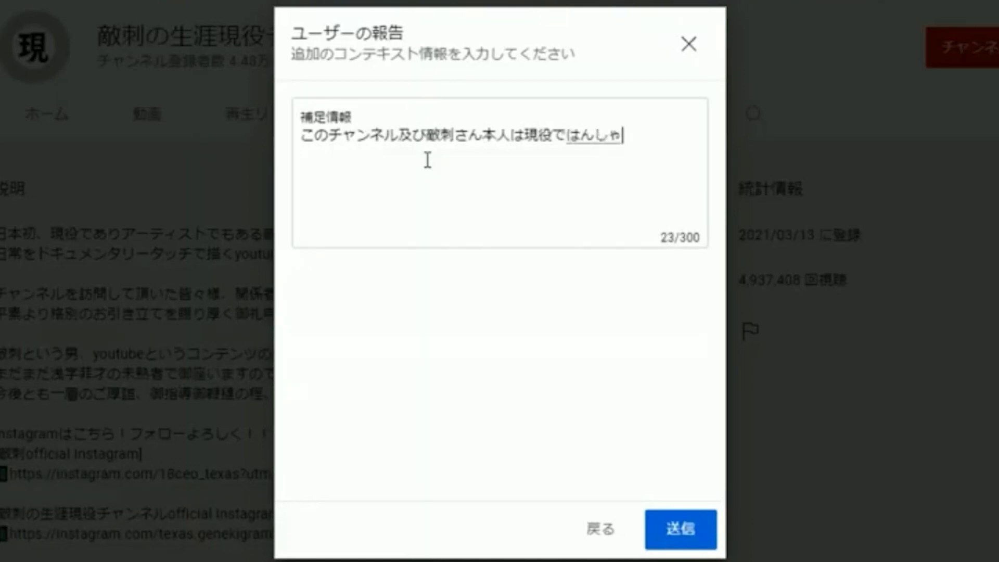
key("space")
type("sei")
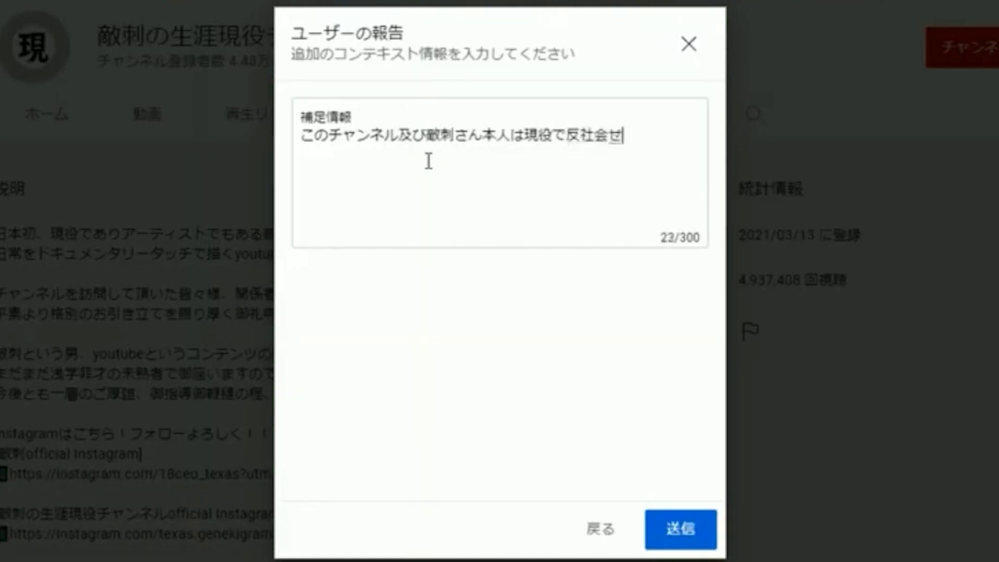
type("ryok")
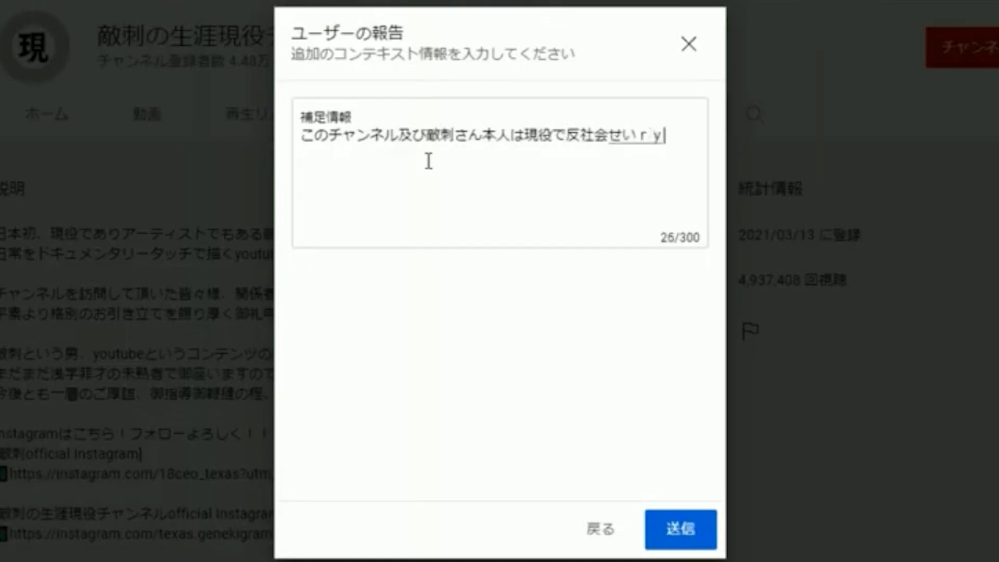
type("u")
key("space")
type("ni")
key("Return")
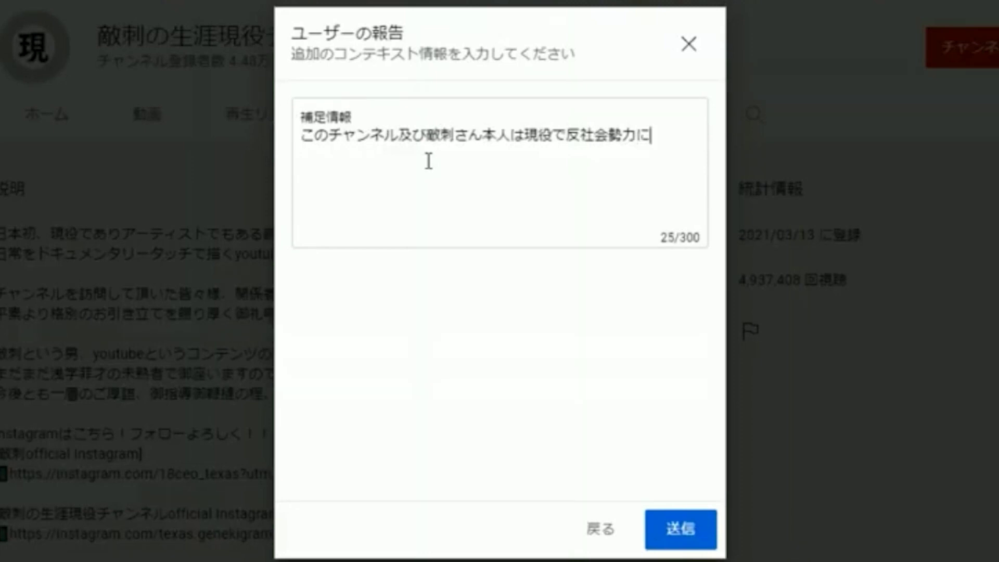
Step: Finish the first sentence of the supplementary information with 所属しています and begin a new line
type("shozoku")
key("space")
type("shiteimasu")
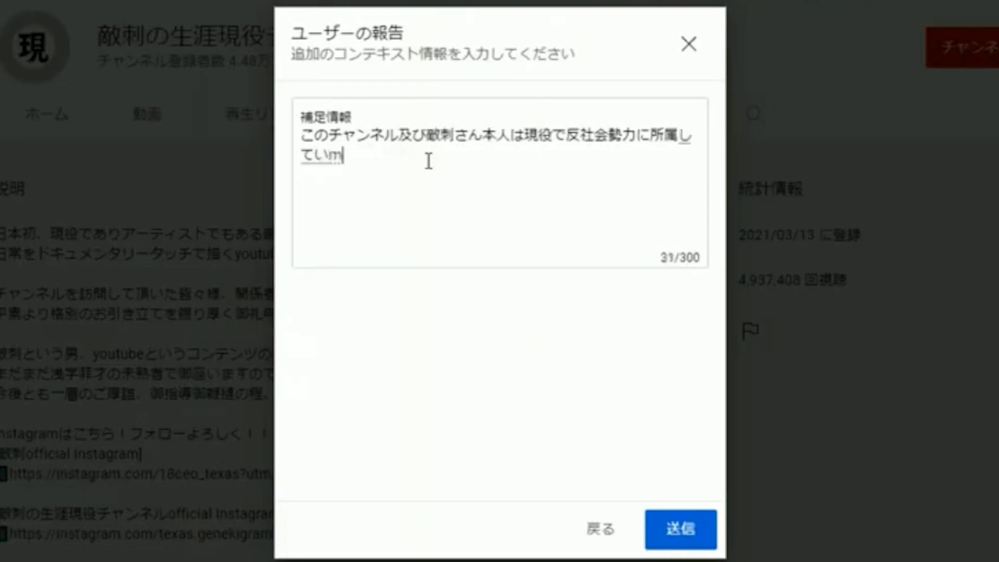
key("Return")
key("Return")
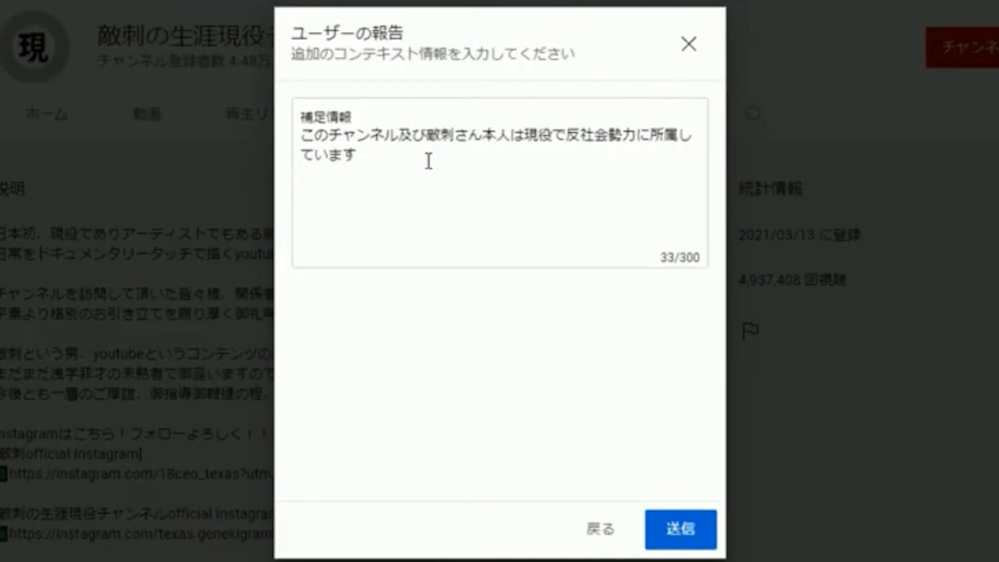
Step: Begin the second sentence of the supplementary information with その事実を
type("sono")
key("Return")
type("zizituw")
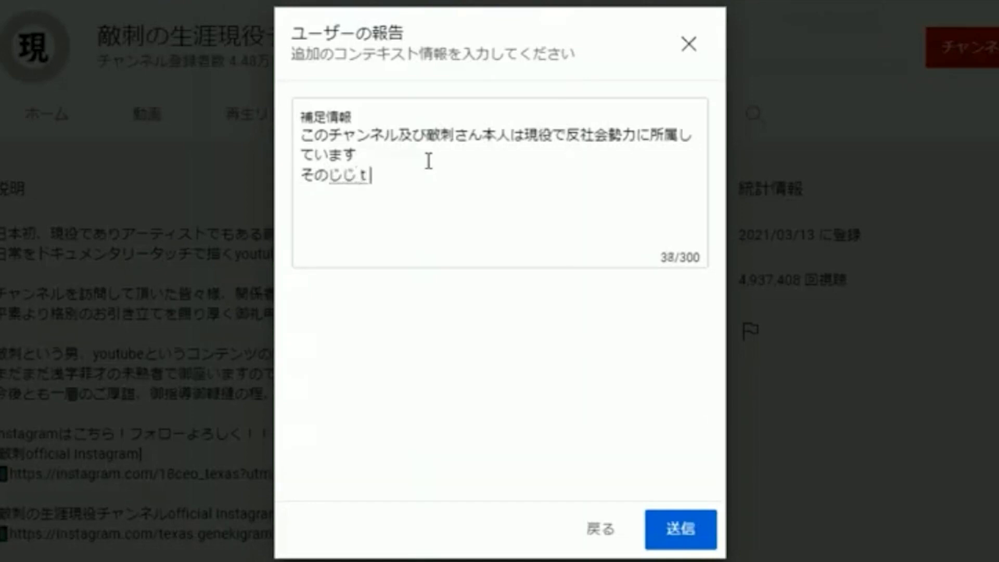
type("o")
key("space")
key("Return")
Step: Extend the second sentence of the supplementary information with 公言したうえで、
type("kougen")
key("space")
key("space")
key("Return")
type("shita")
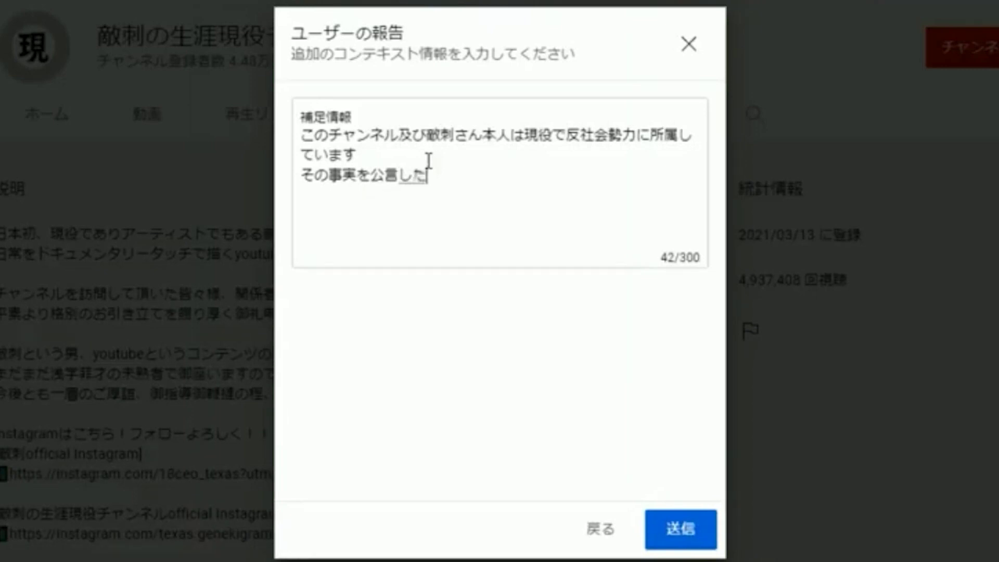
type("uede")
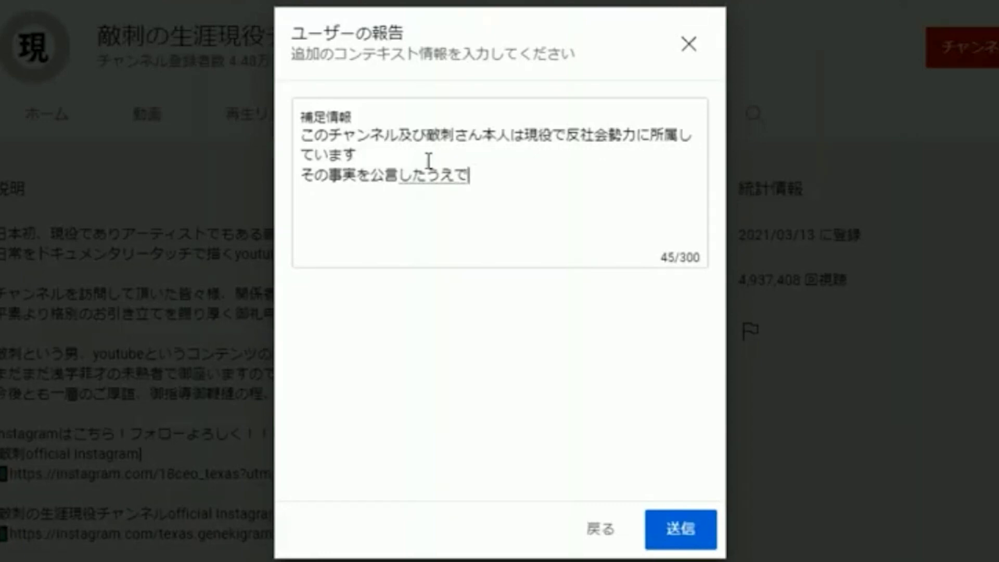
key("Return")
type(",")
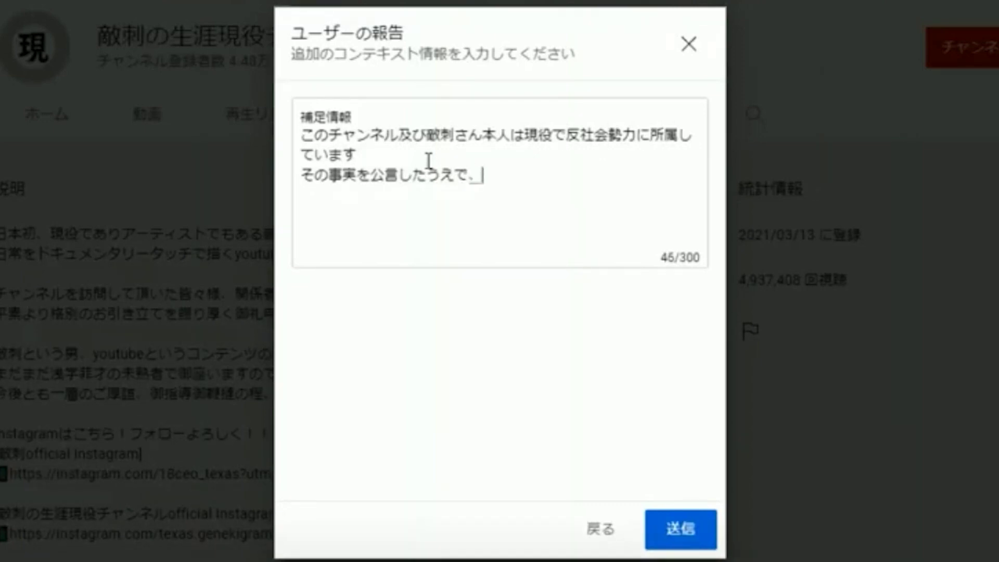
key("Return")
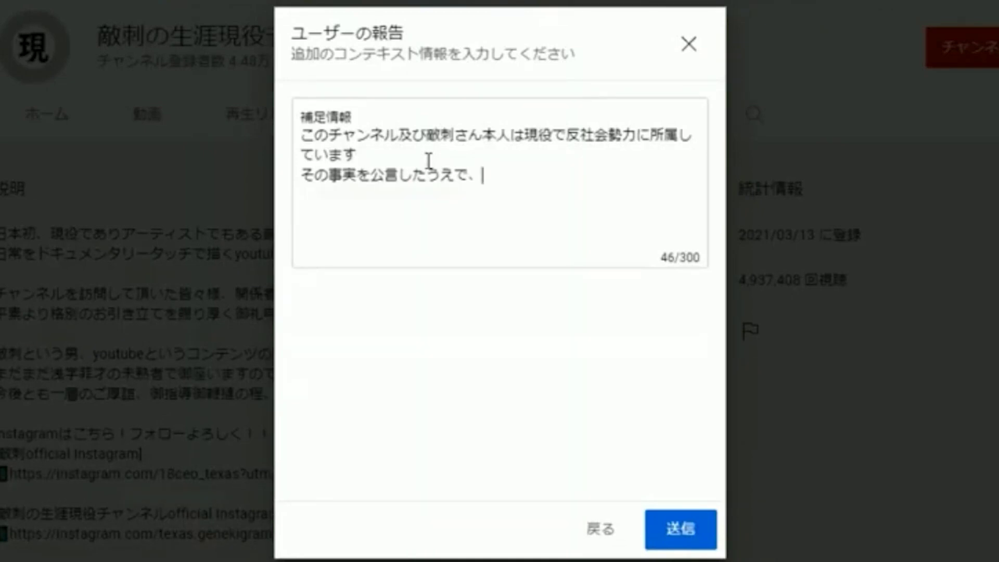
Step: Add 複数のYoutuberに対して after the comma in the second sentence
type("fukusuuno")
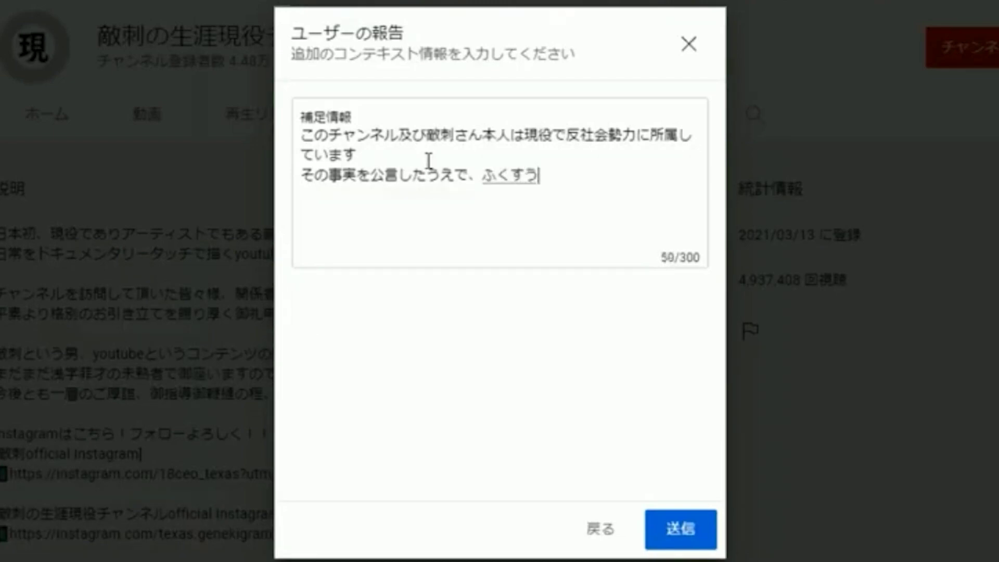
key("space")
type("Youtu")
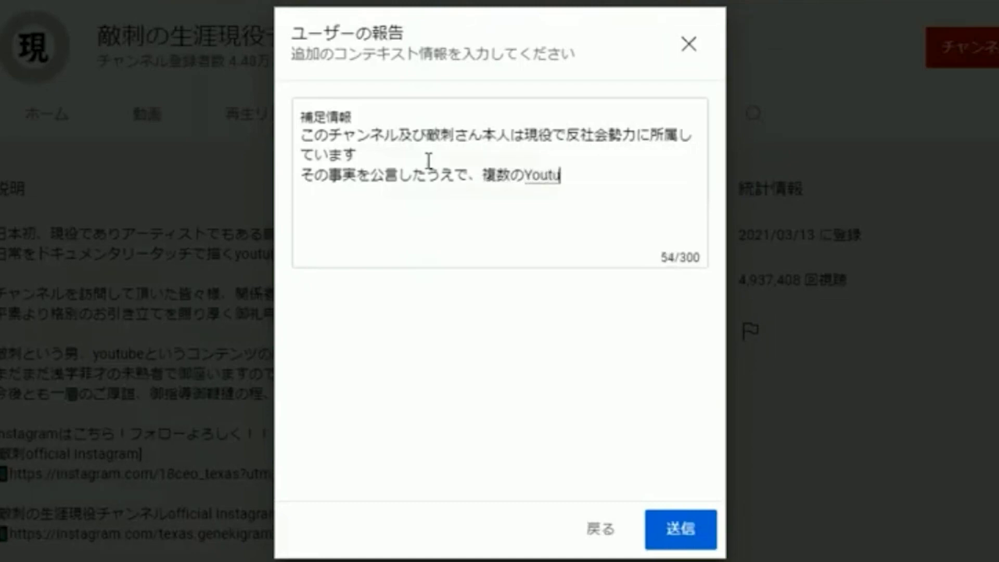
type("ber")
key("Return")
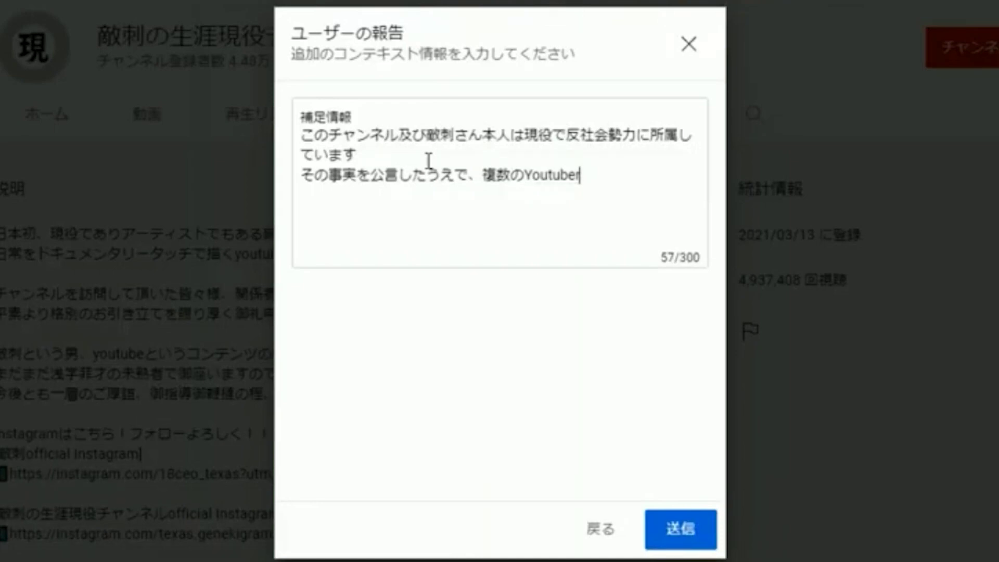
type("ni")
key("Return")
type("taishite")
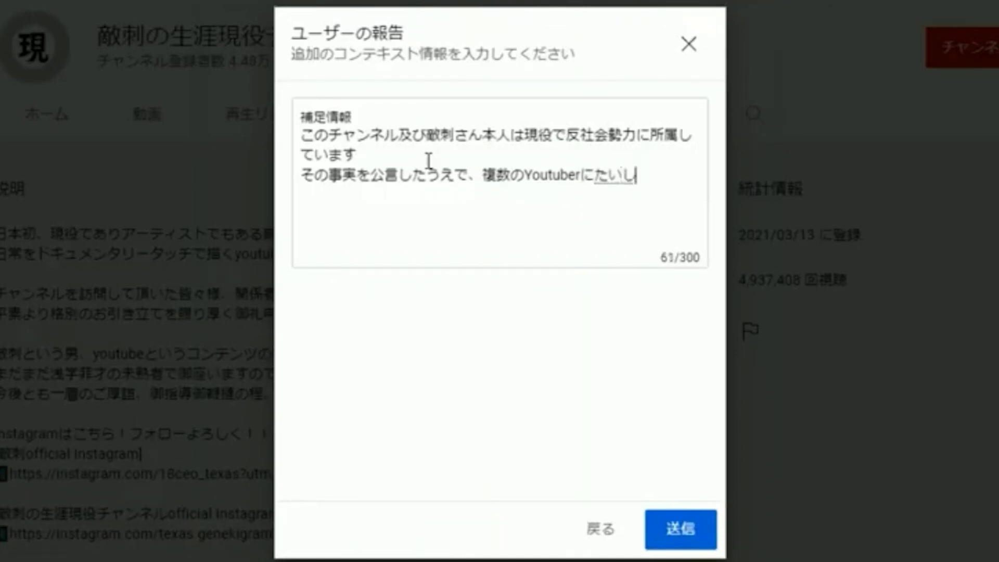
key("space")
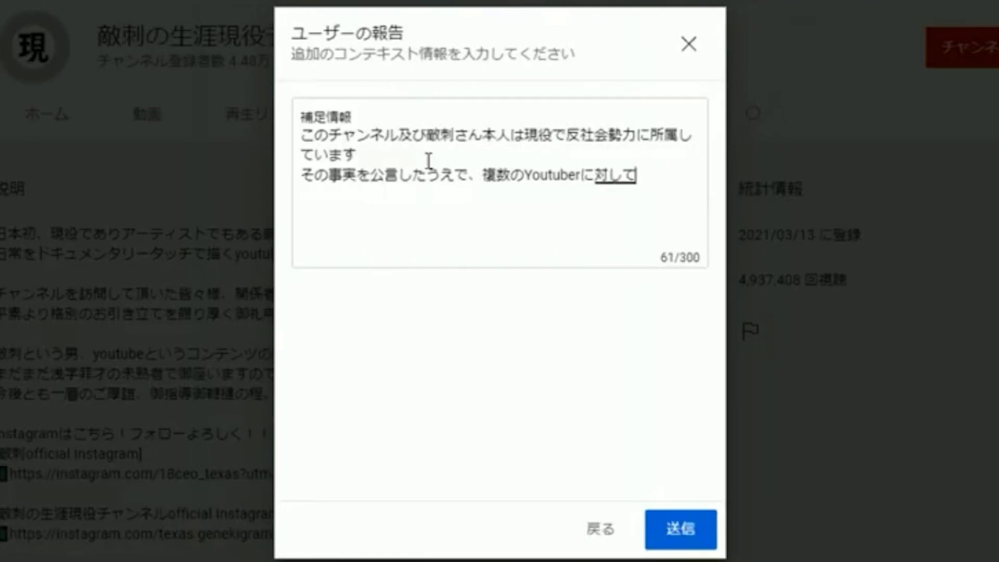
Step: Add 物申す系 to the second sentence, with the last character written as the kanji 系
type("monom")
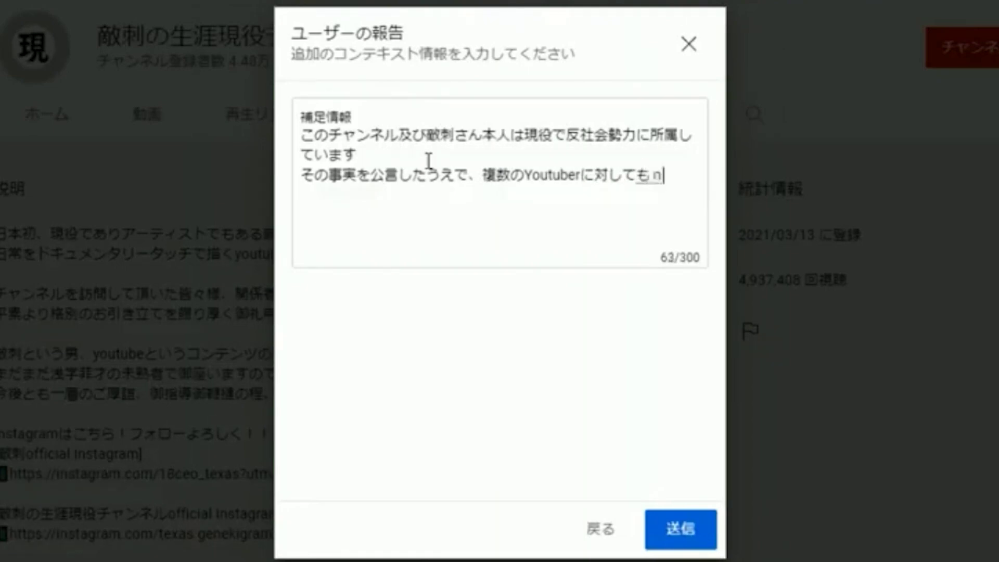
type("ousukei")
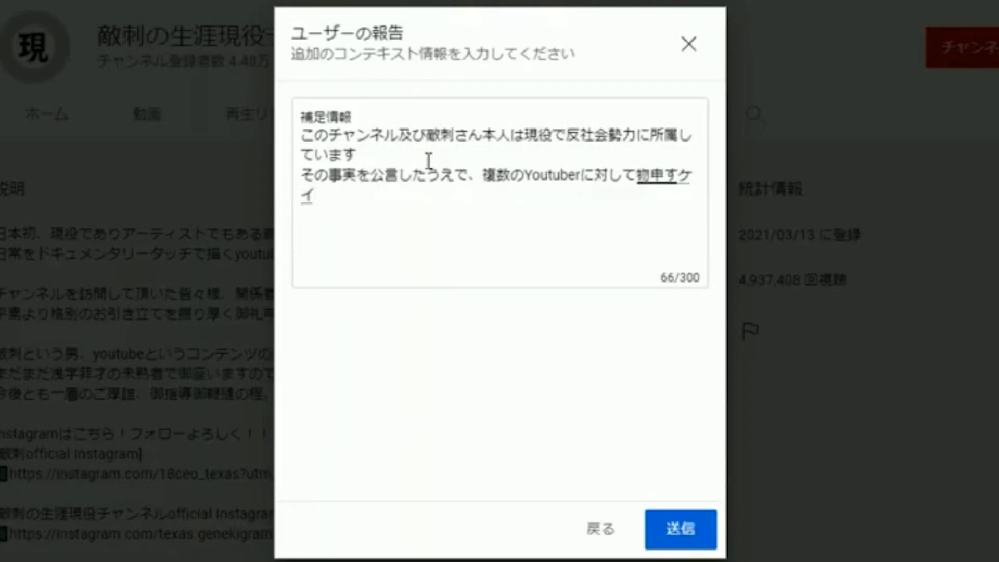
key("Return")
key("BackSpace")
key("BackSpace")
type("kei")
key("space")
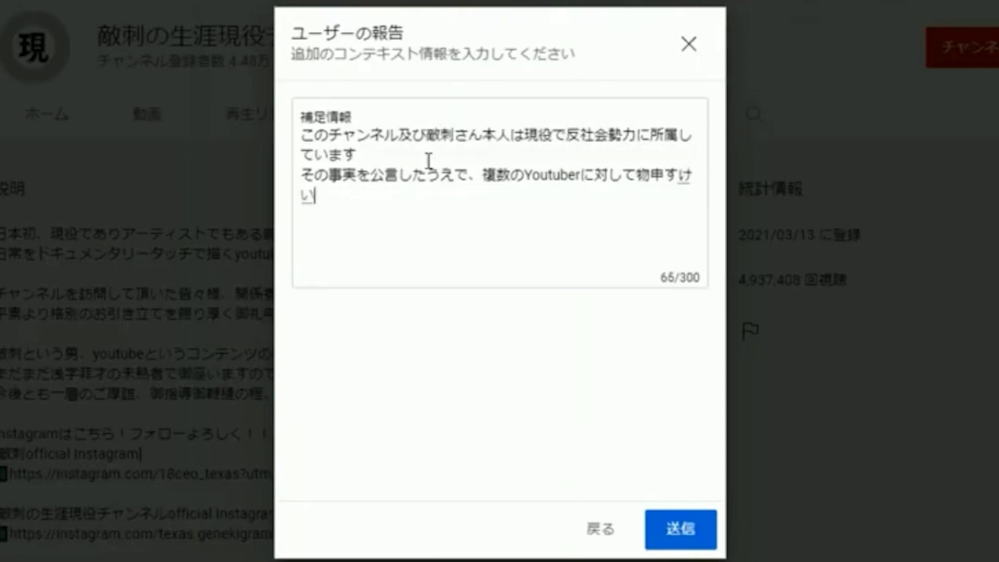
key("space")
key("Return")
Step: Continue the second sentence of the supplementary information with 動画を投稿されていますが
type("douga")
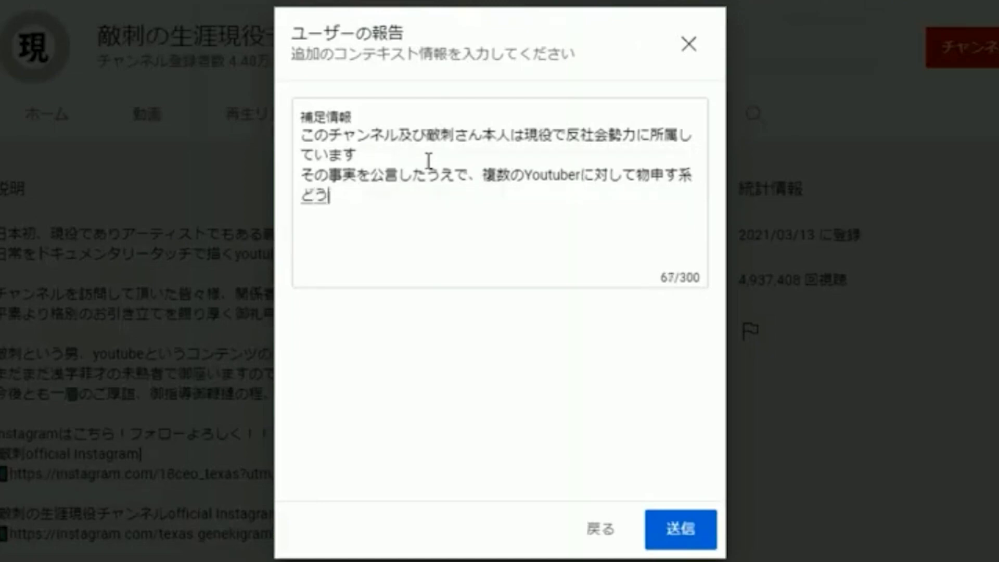
key("space")
key("Return")
type("wo")
key("Return")
type("touko")
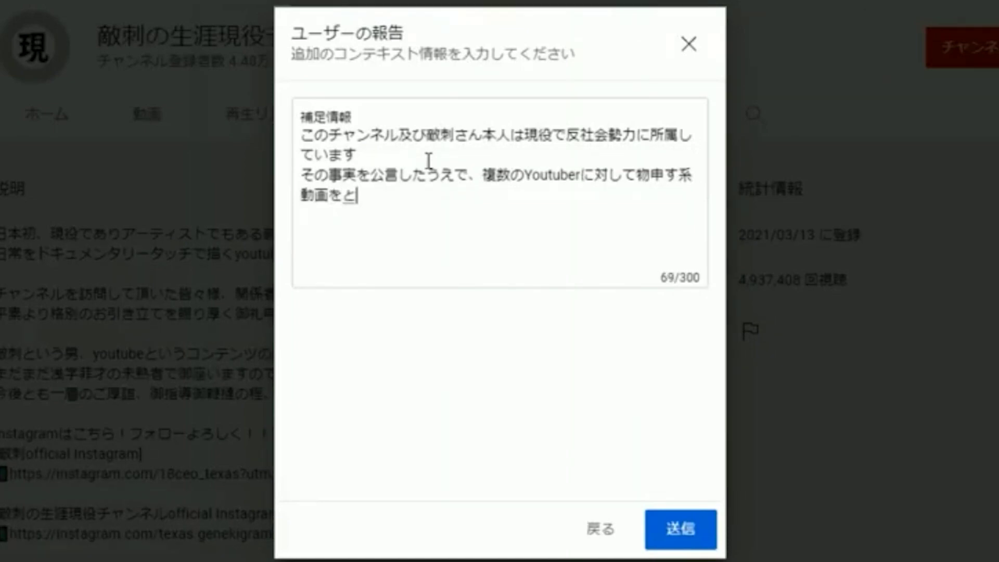
type("usarete")
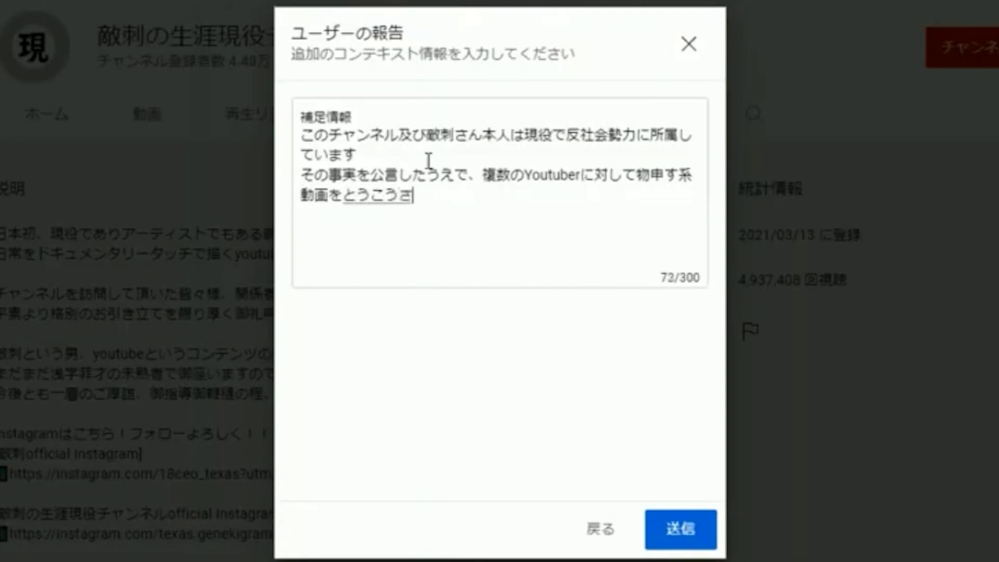
type("imasuga")
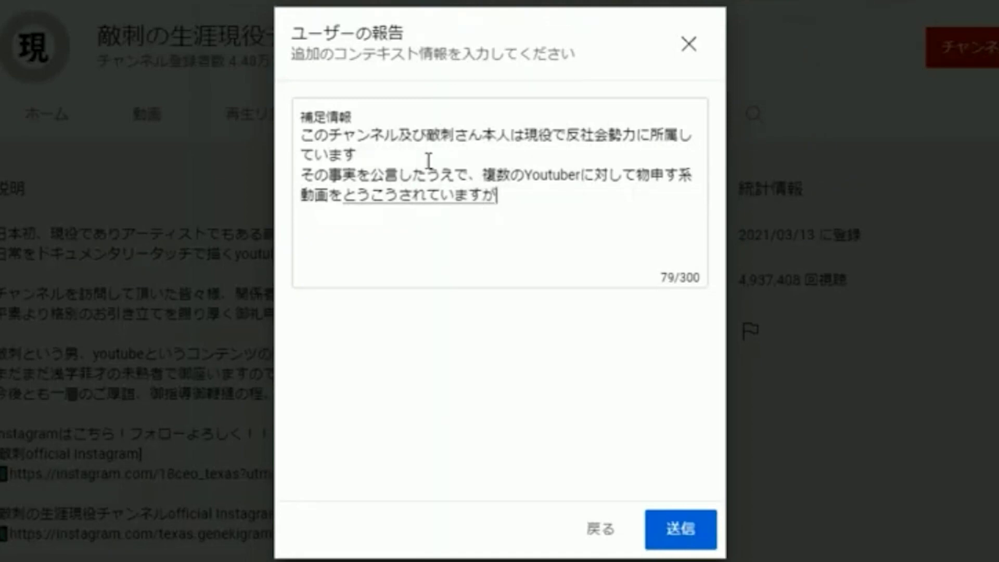
key("space")
key("Return")
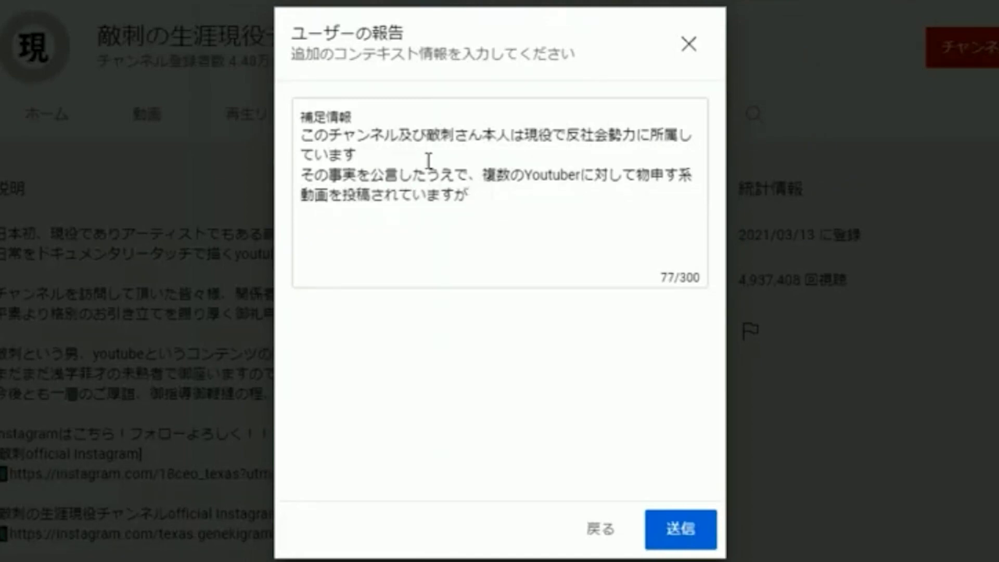
Step: Finish the second sentence of the supplementary information with 暴対法違反に該当します
type("boutaihou")
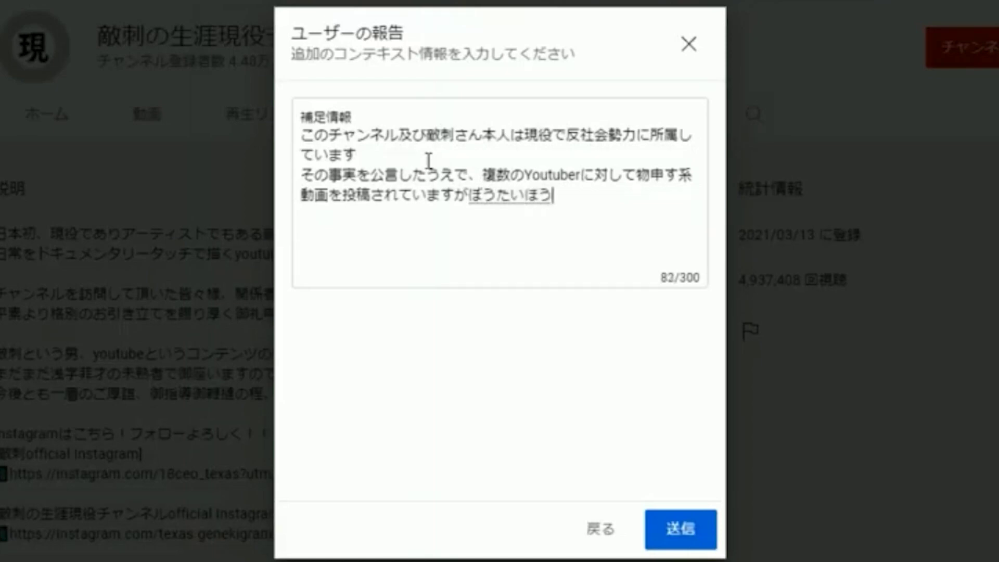
key("space")
type("ihanni")
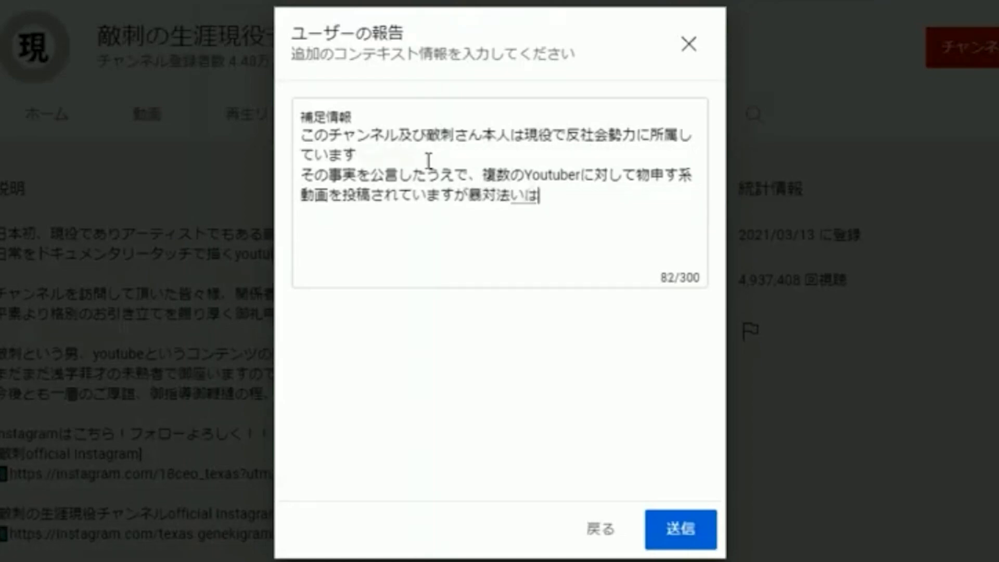
key("space")
type("gaitoushimasu")
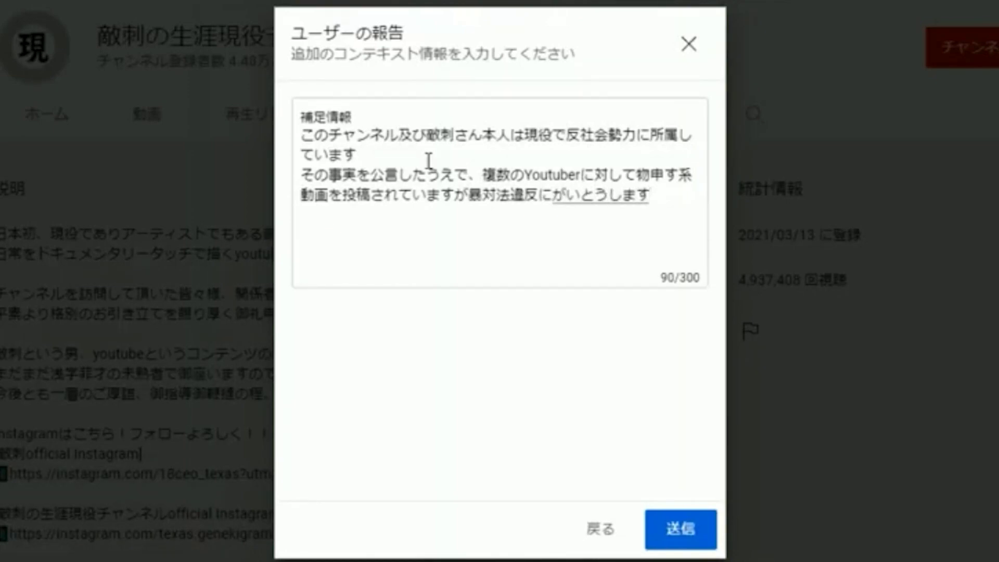
key("space")
key("Return")
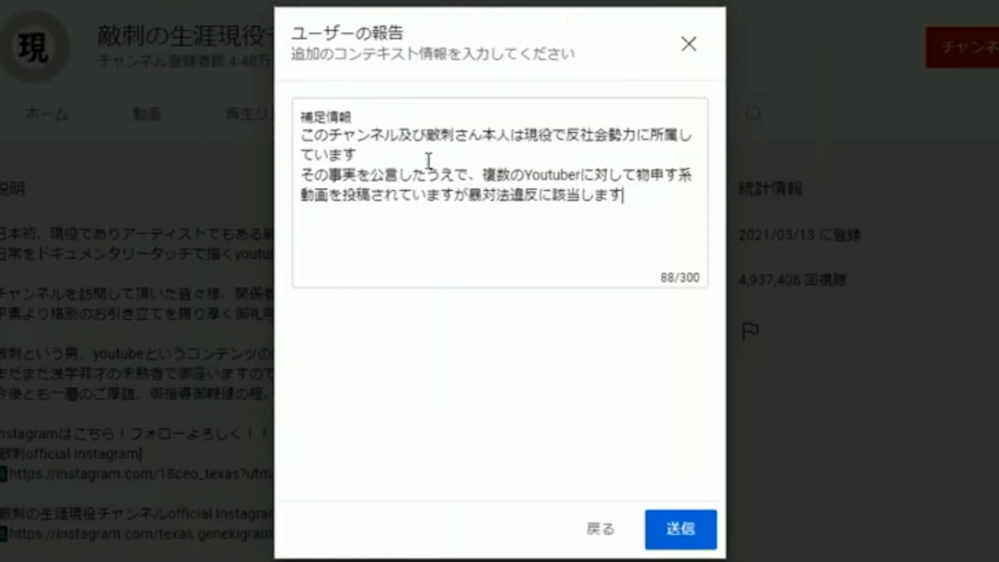
Step: Start a third sentence on a new line of the supplementary information with さらにYoutube運営、
key("Return")
type("sarani")
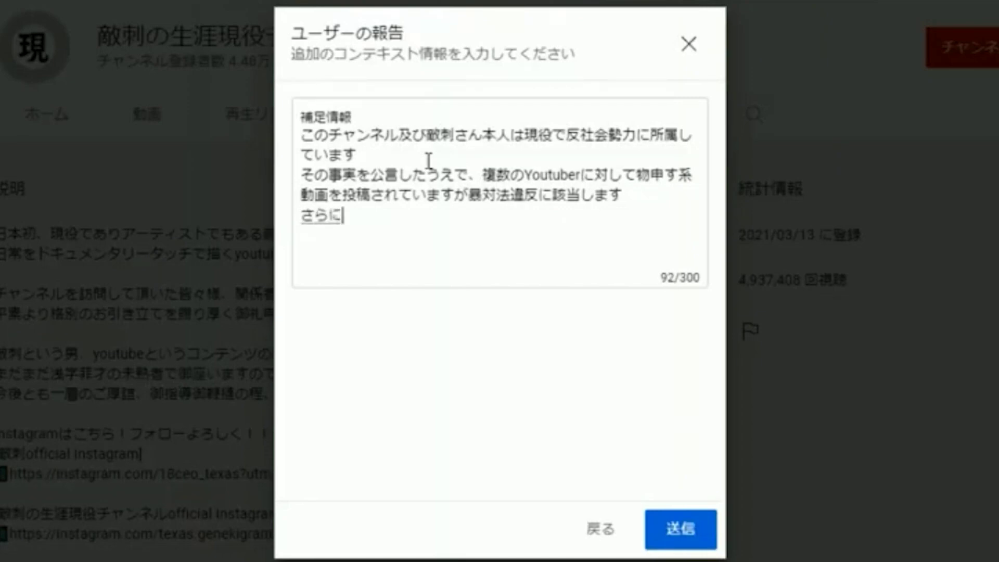
key("Return")
type("Yo")
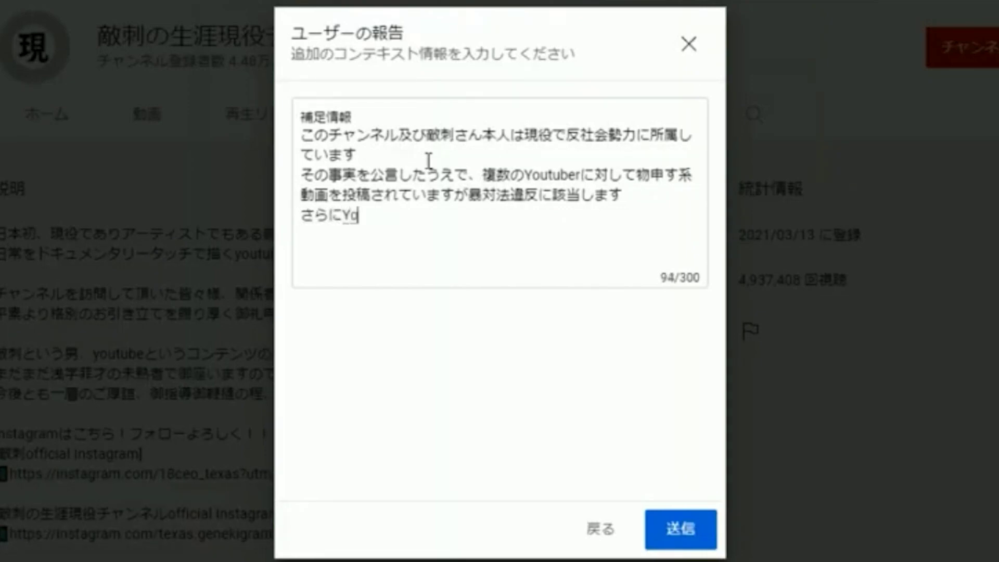
type("utube")
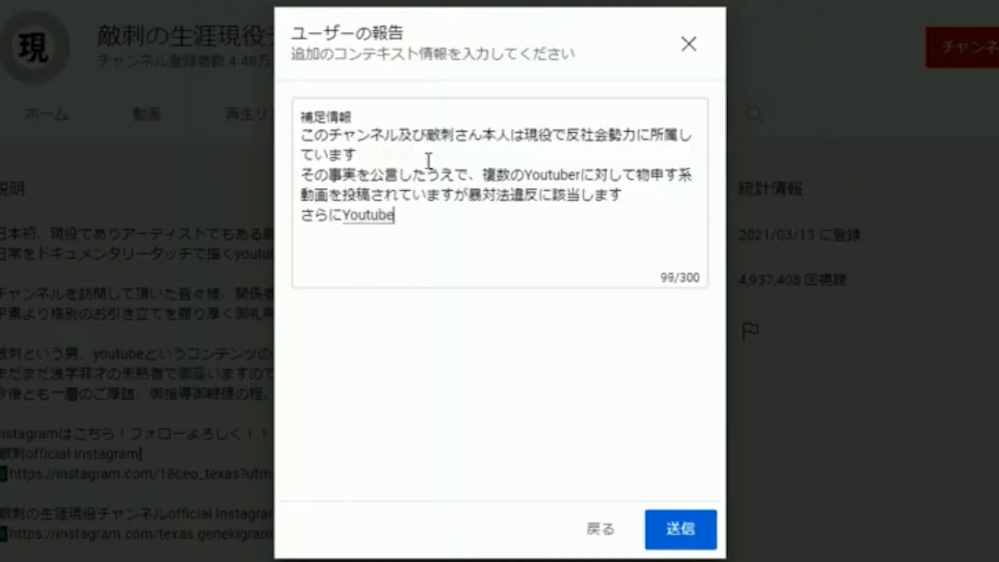
key("Return")
type("un")
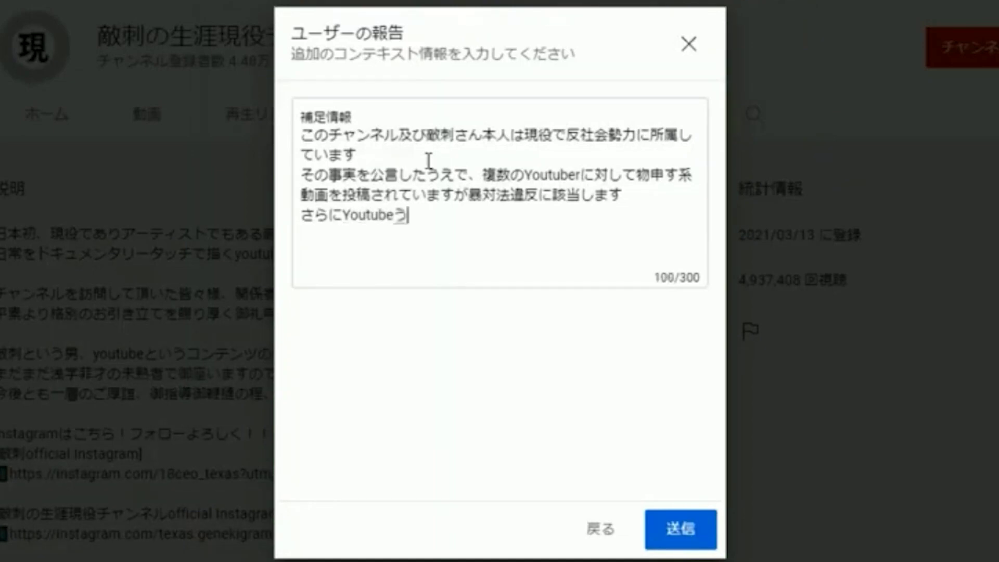
type("nei")
key("space")
type(".")
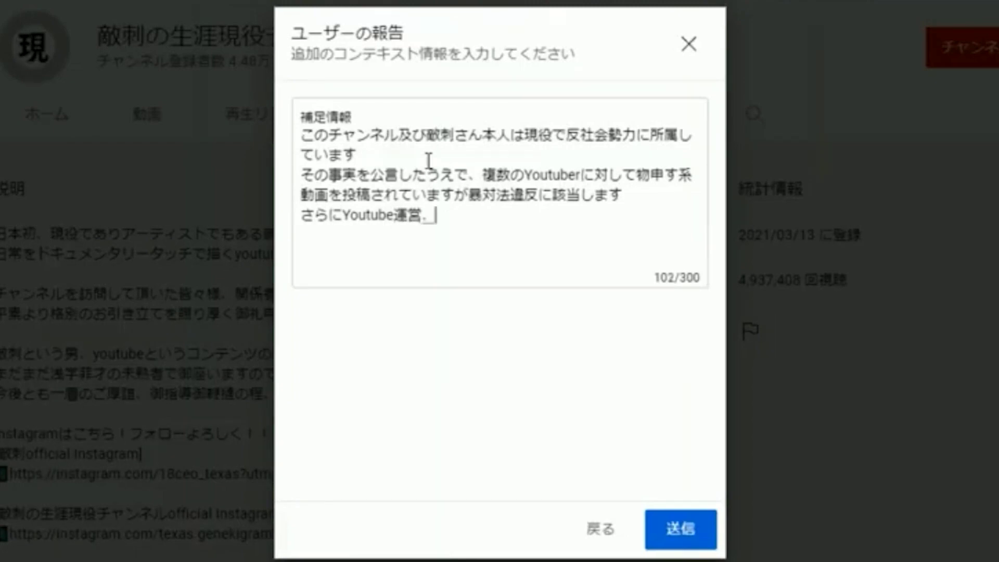
Step: Add Google社は after the comma in the third sentence, with しゃ written as the kanji 社
type("gu-guru")
key("space")
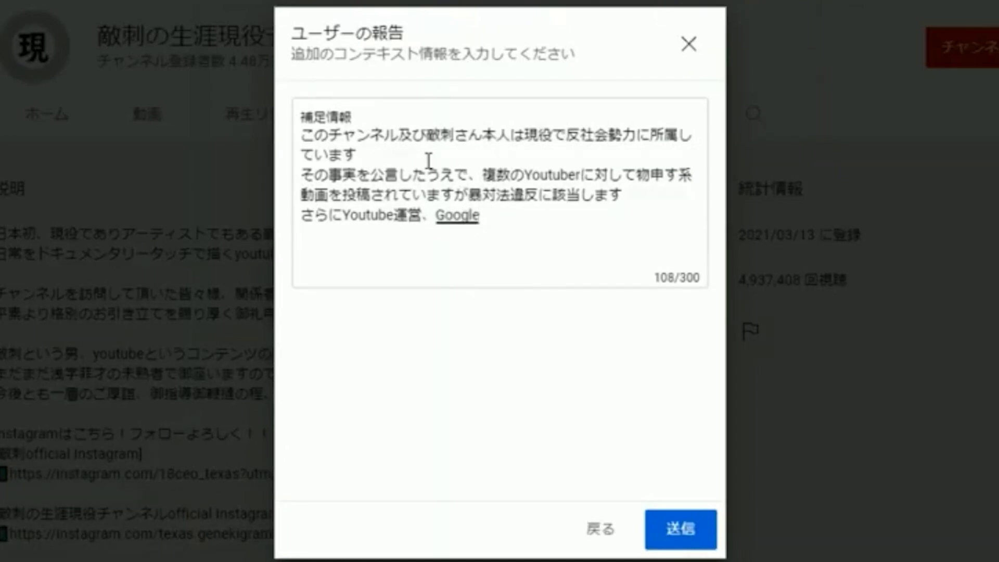
type("shaha")
key("space")
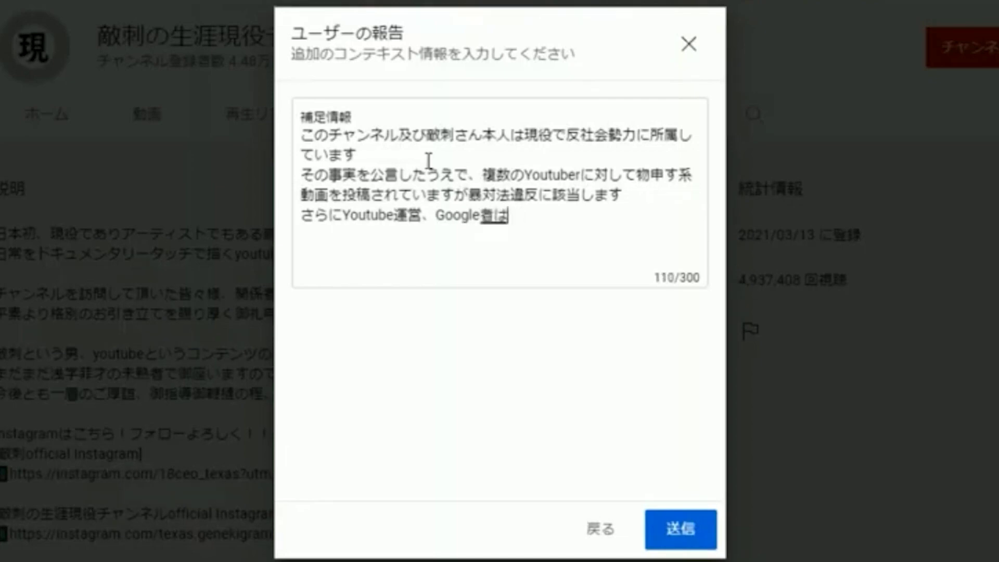
key("space")
key("space")
key("Return")
Step: Continue the third sentence of the supplementary information with 反社会勢力と
type("hannsh")
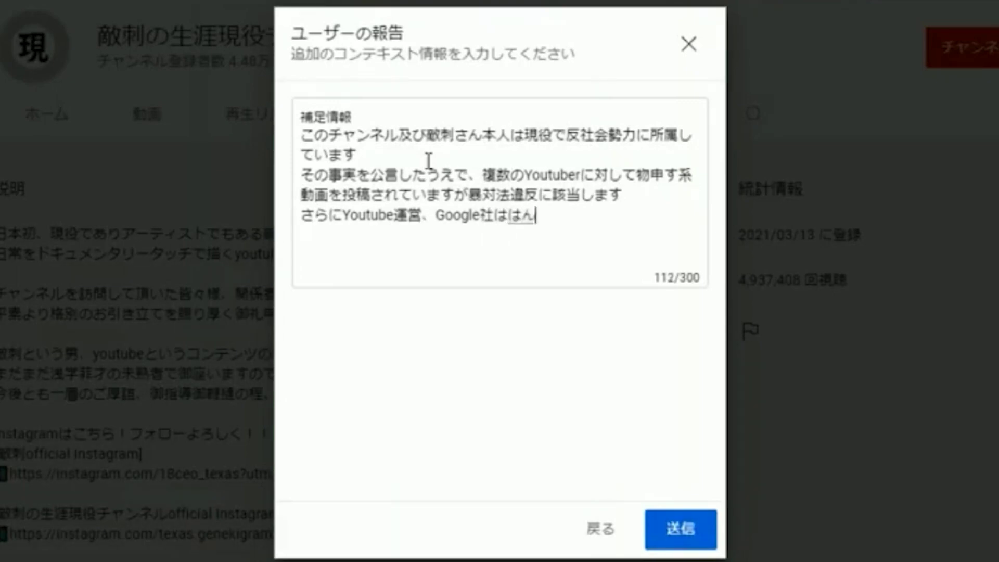
type("akai")
key("space")
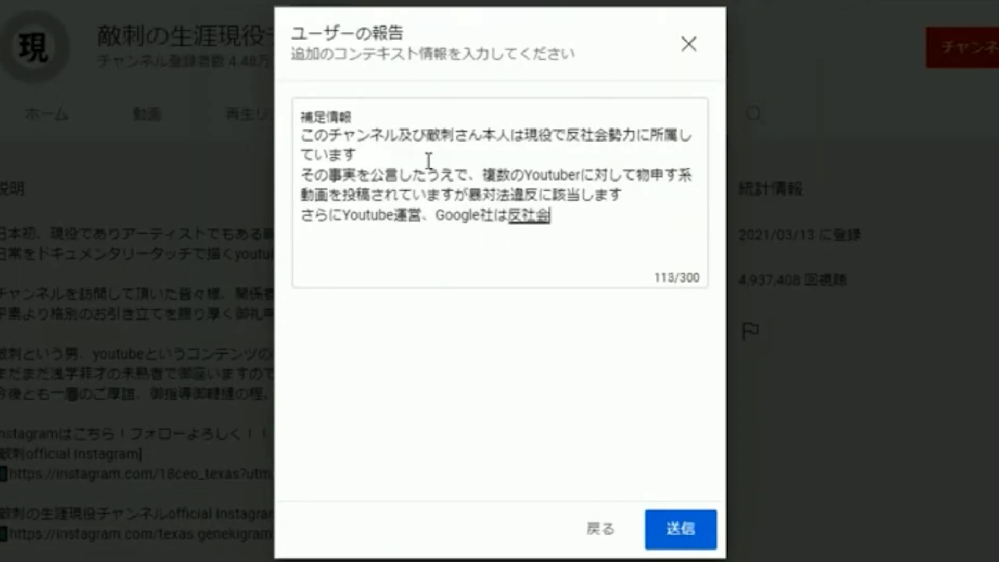
type("seiryo")
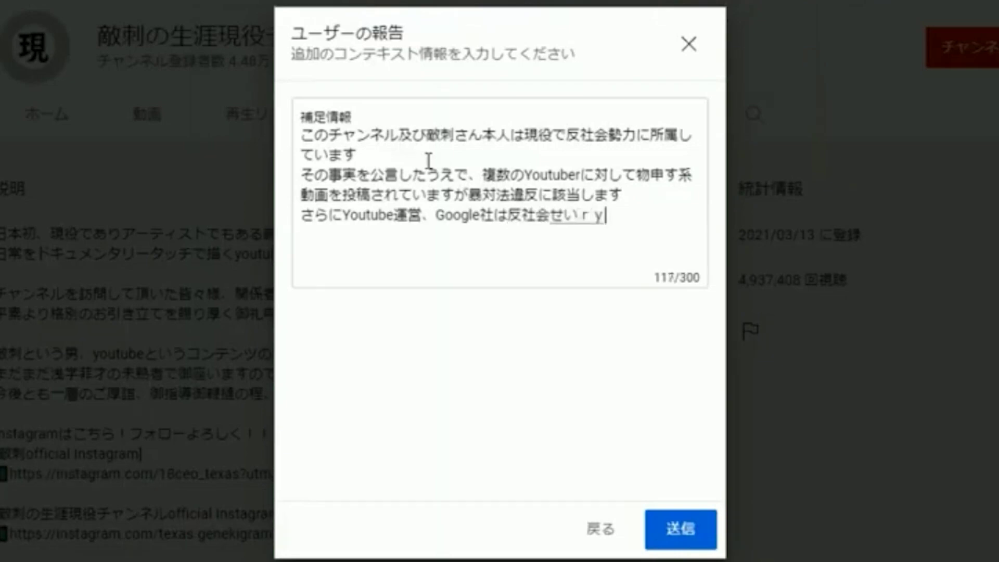
type("kuto")
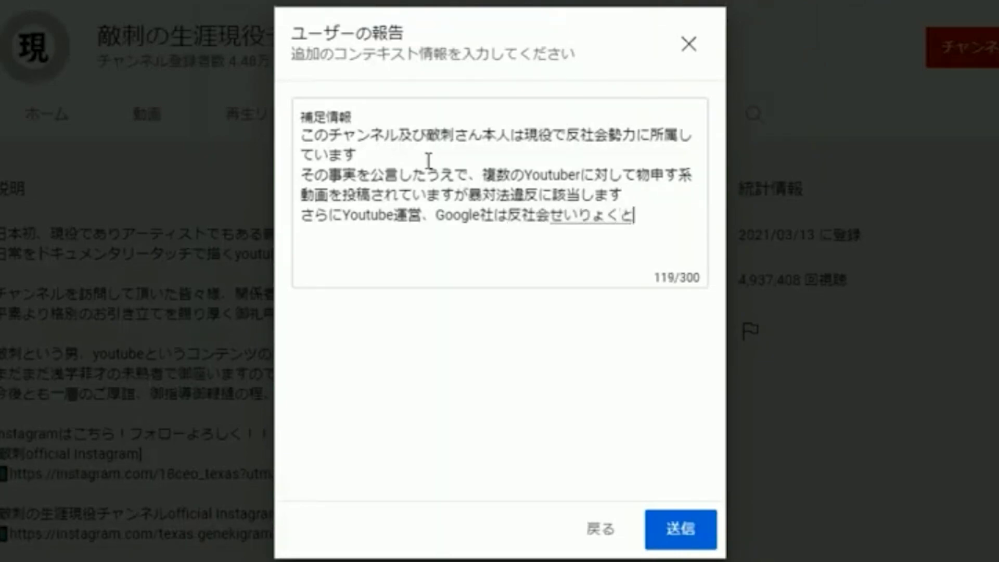
key("space")
key("Return")
Step: Add 関わりのある企業なのか to the third sentence of the supplementary information
type("k")
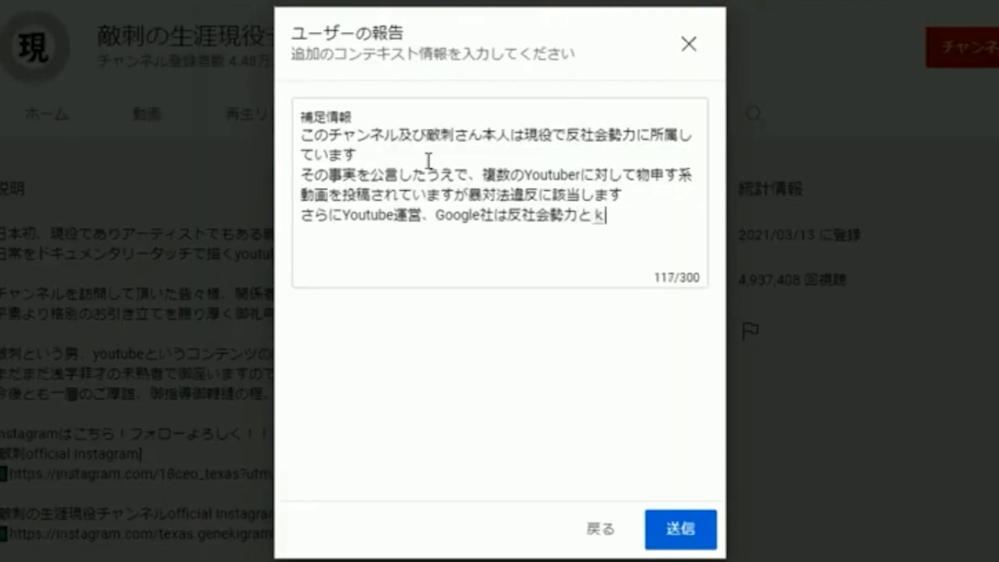
type("akawarino")
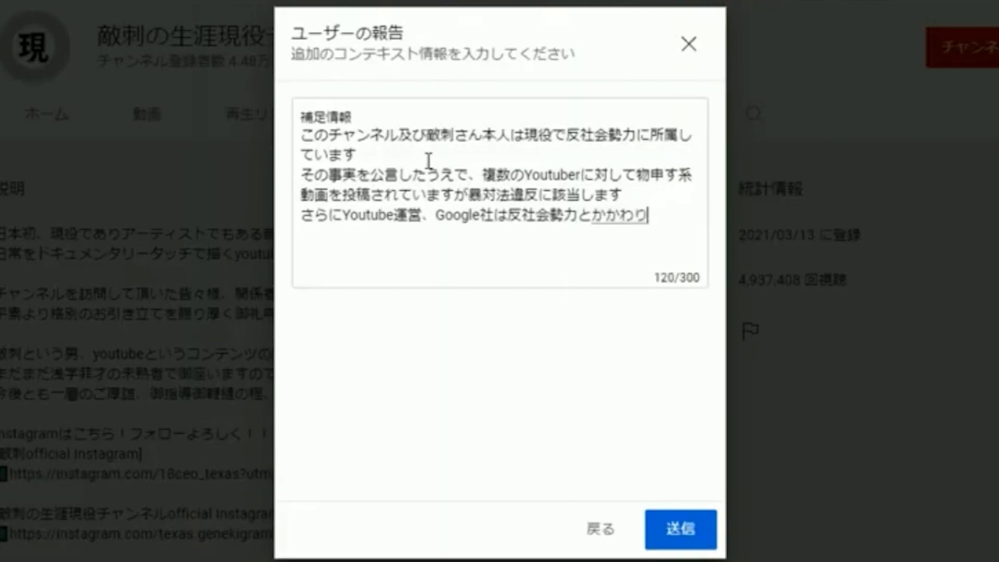
key("space")
type("arukigyounanoka")
key("space")
key("Return")
key("BackSpace")
key("BackSpace")
type("nanoka")
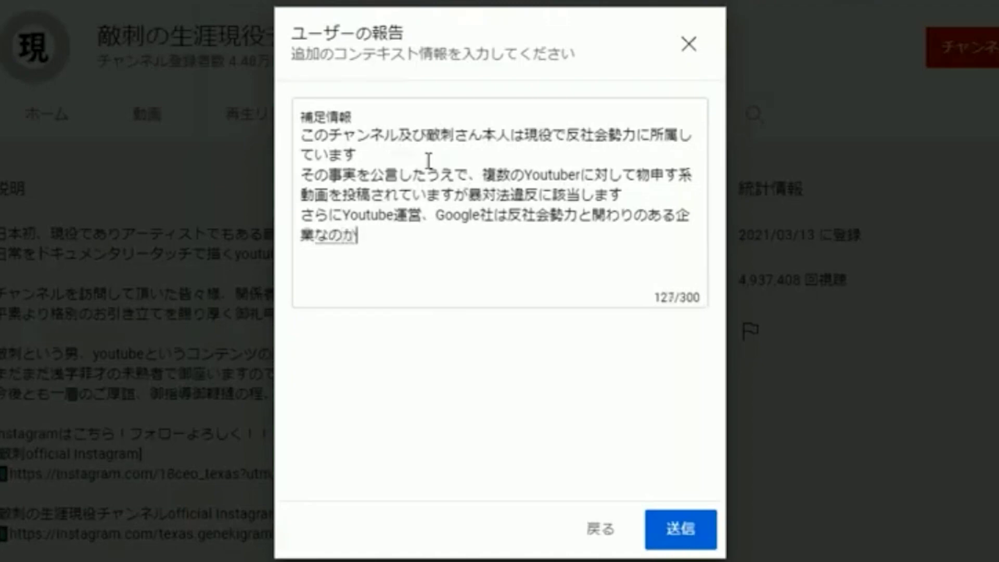
key("Return")
Step: Finish the third sentence of the supplementary information with という疑念も発生します
type("toiu")
key("Return")
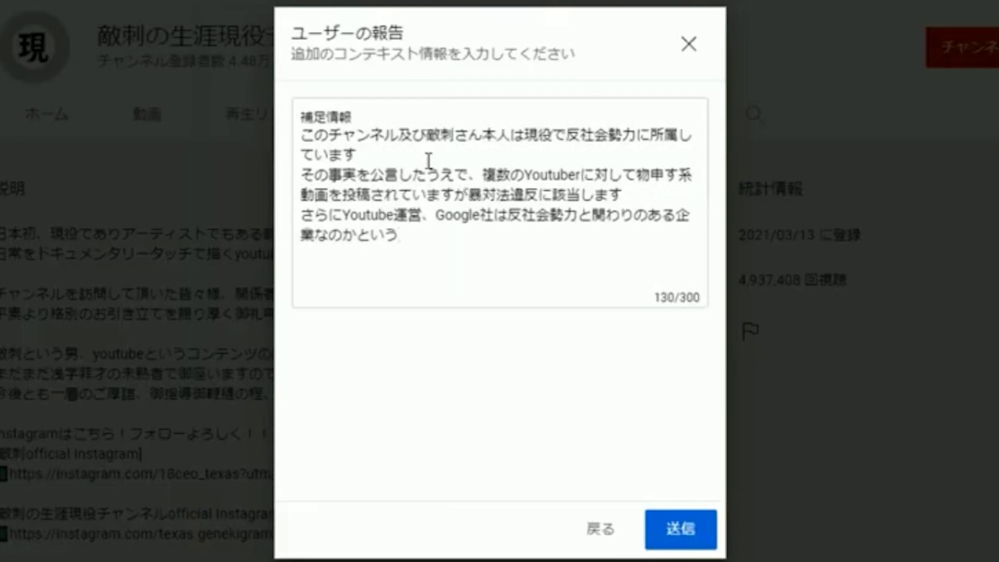
type("ginenn")
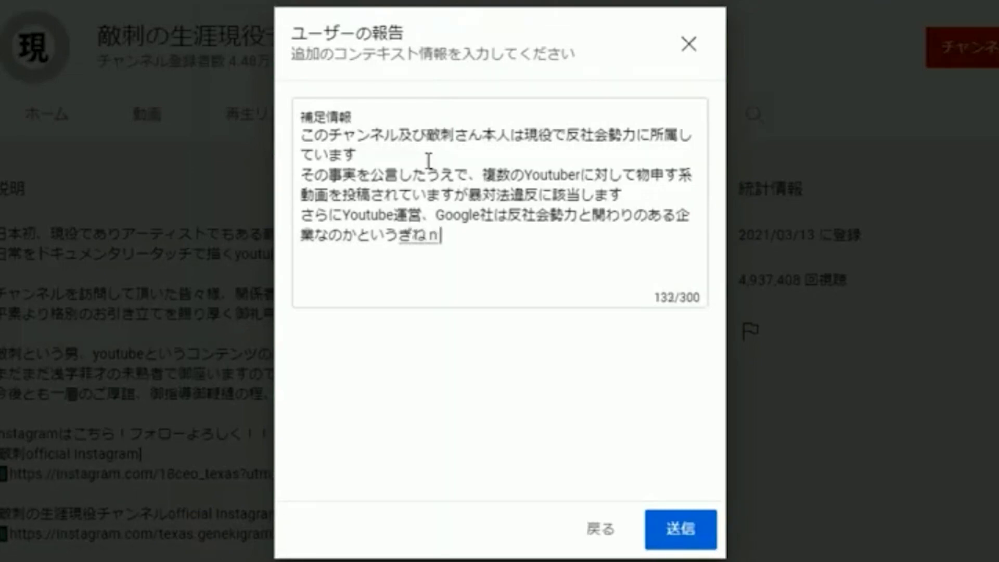
type("mo")
key("space")
type("hasseishi")
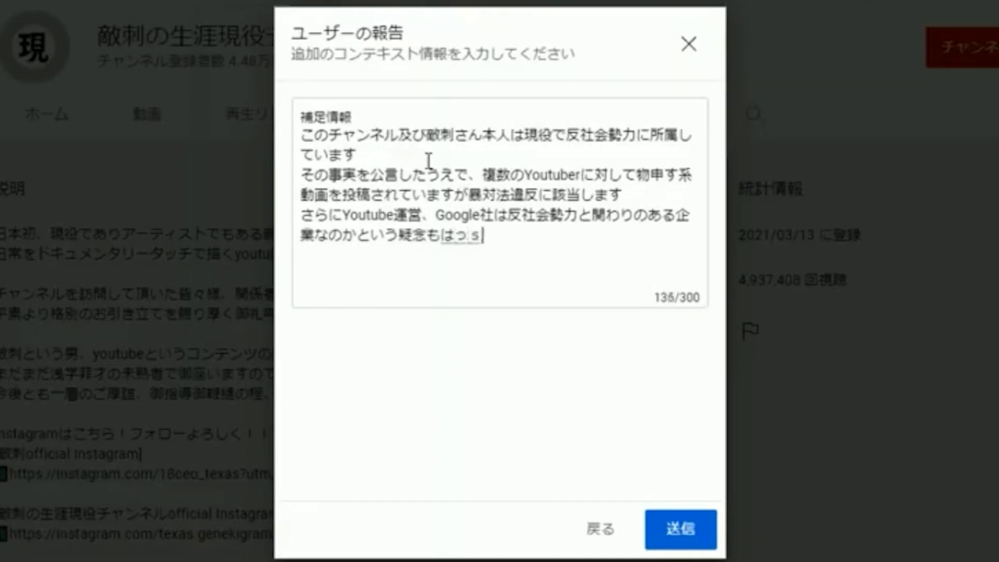
type("masu")
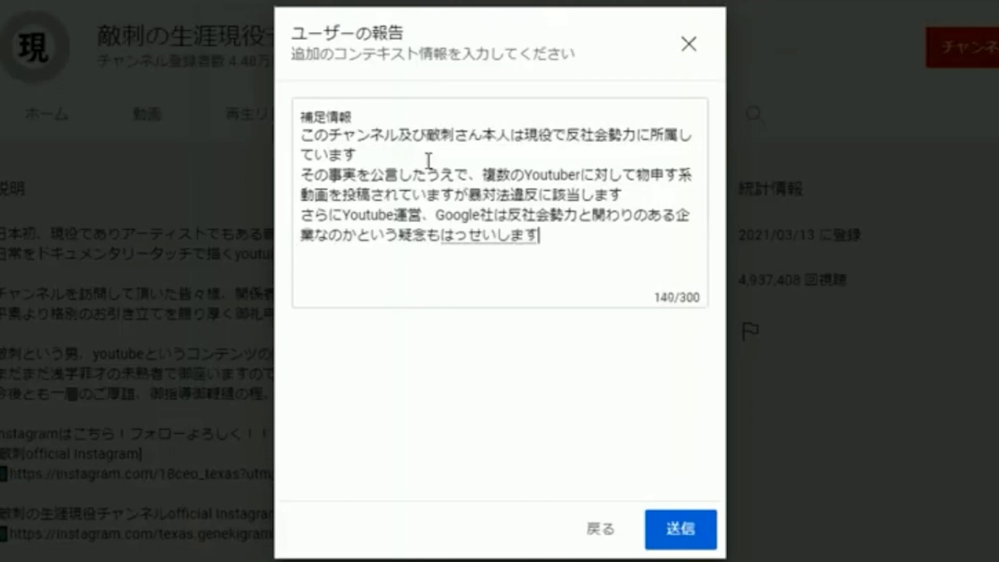
key("space")
key("Return")
Step: Start a fourth sentence on a new line of the supplementary information with 実際に
key("Return")
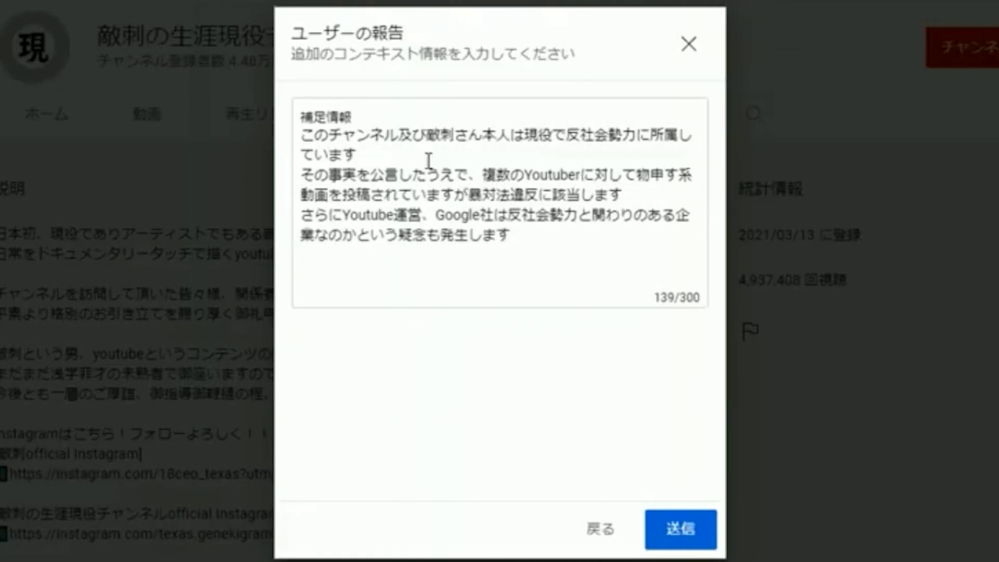
type("jissaini")
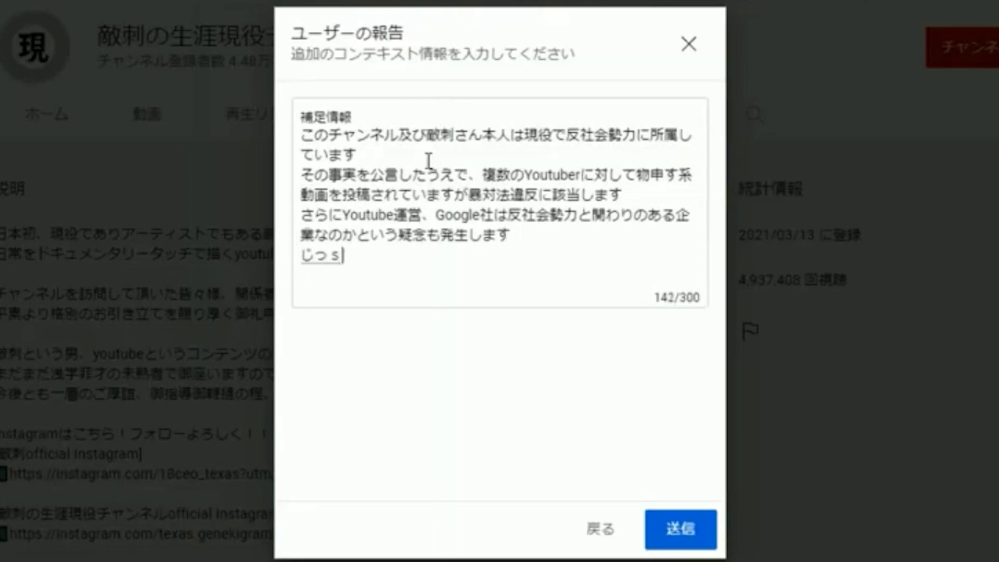
key("space")
key("Return")
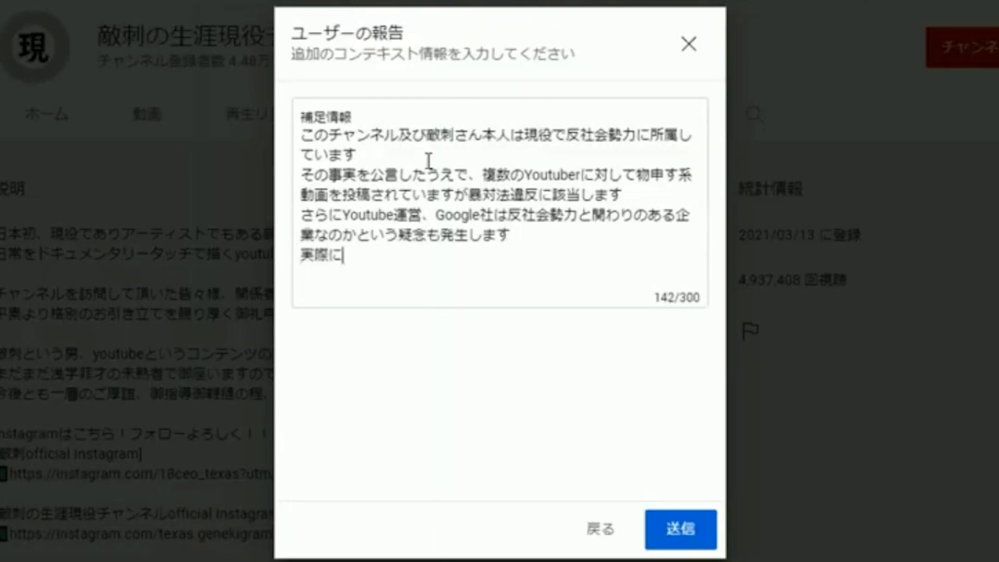
Step: Add Google AdSenseから after 実際に in the fourth sentence
type("gu-")
type("d")
key("BackSpace")
type("guru")
key("space")
type("adose")
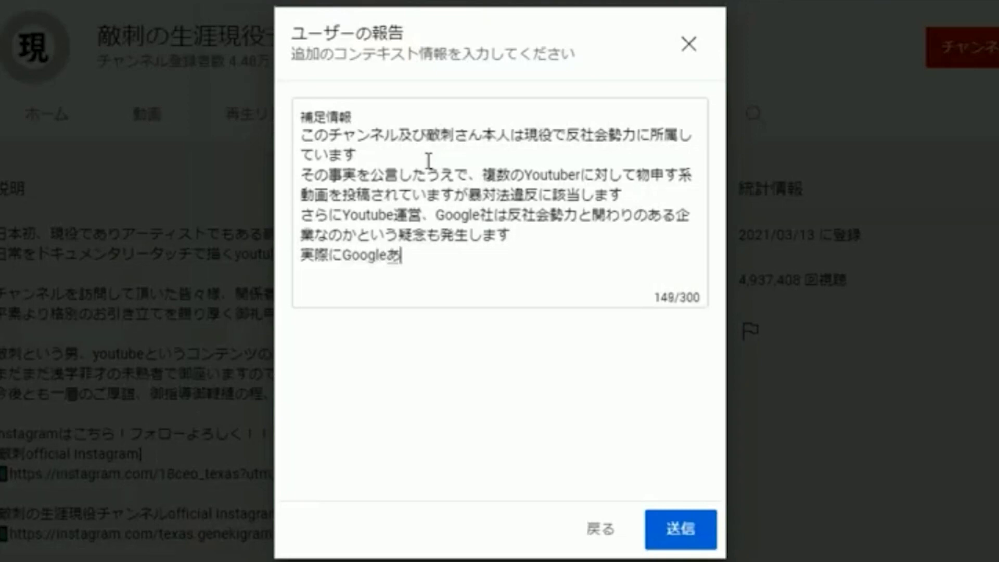
type("nsu")
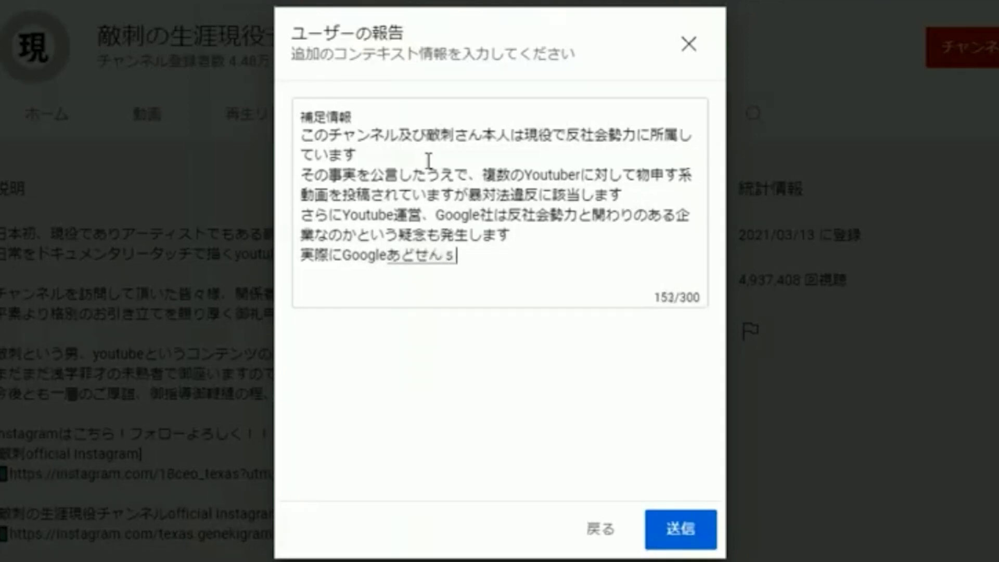
key("space")
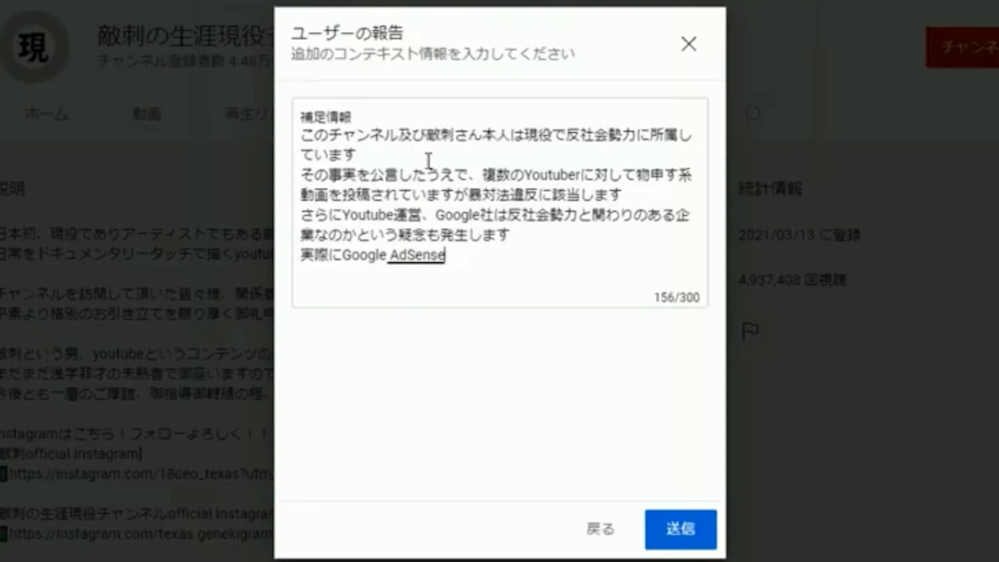
key("Return")
type("kara")
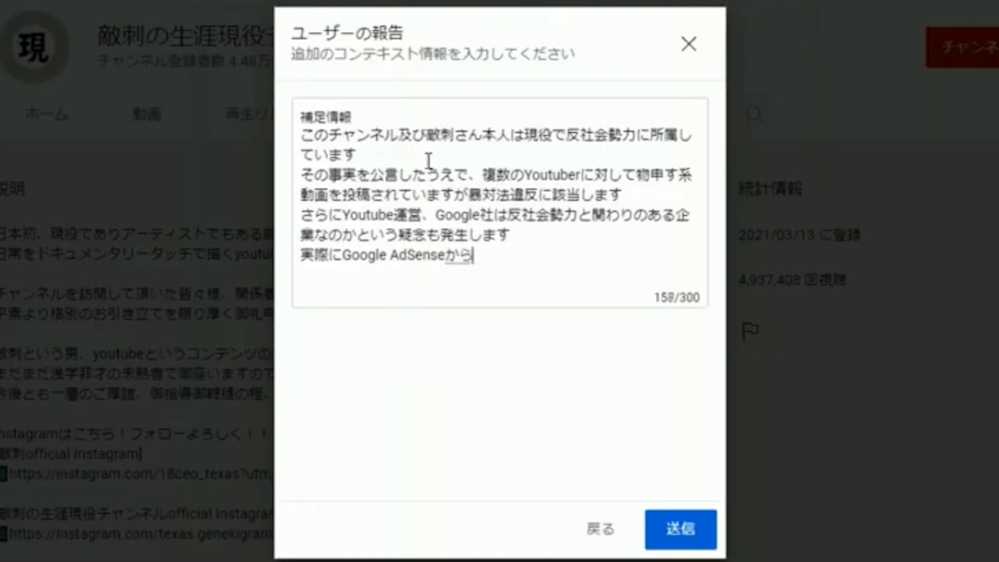
key("Return")
Step: Continue the fourth sentence of the supplementary information with 反射会勢力に
type("hann")
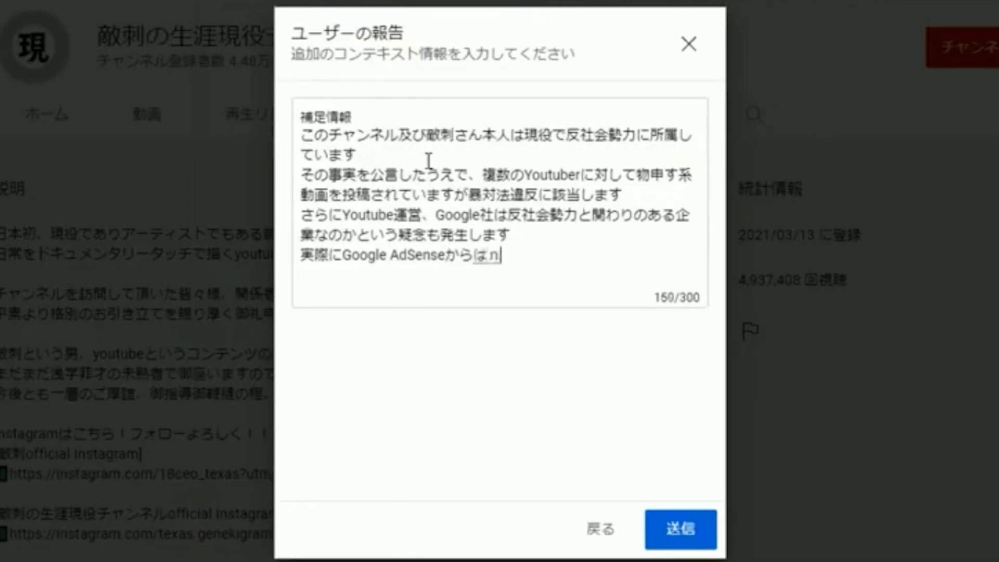
type("shaka")
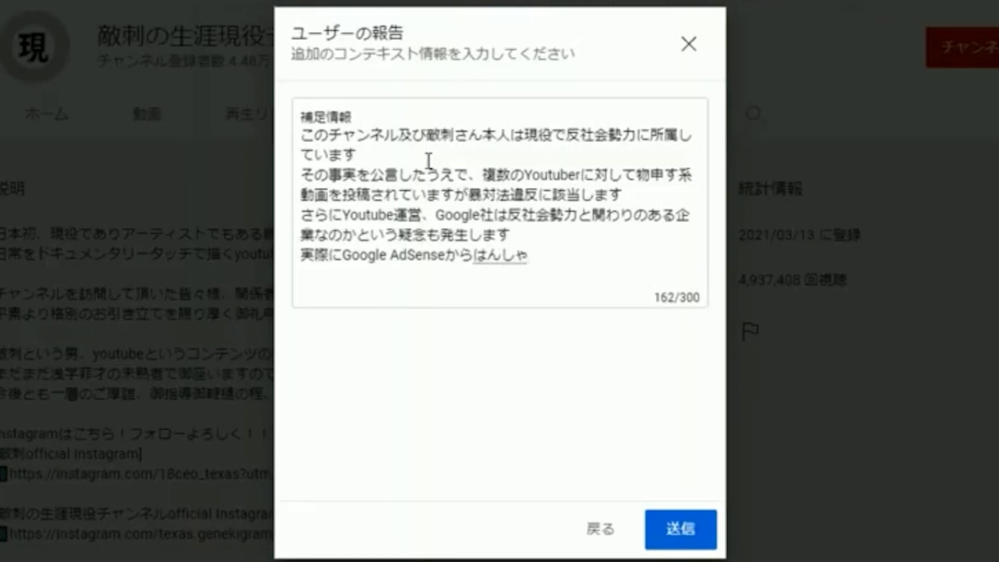
type("i")
key("space")
type("seiryoku")
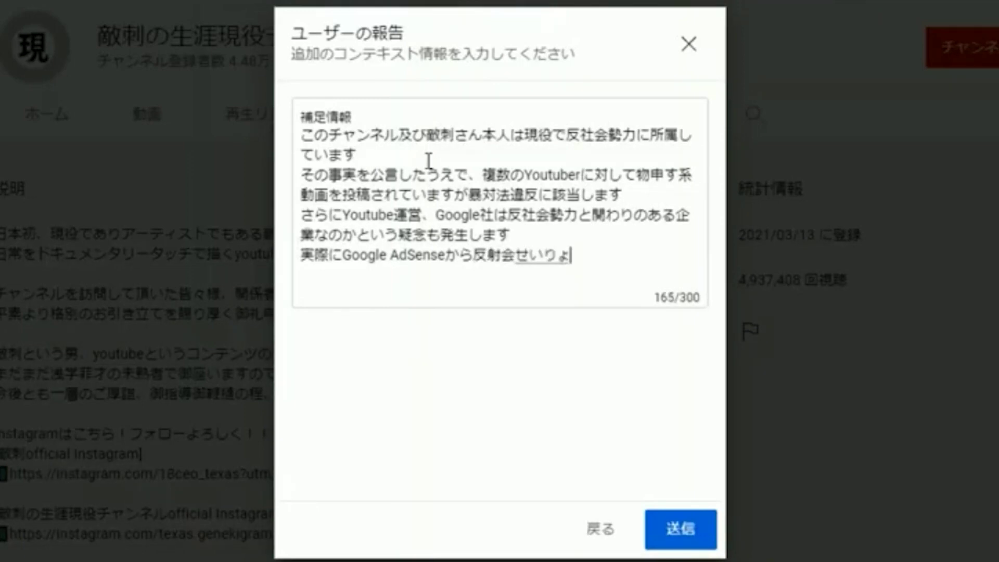
type("ni")
key("space")
key("Return")
Step: Add 資金を to the end of the fourth sentence
type("shikinw")
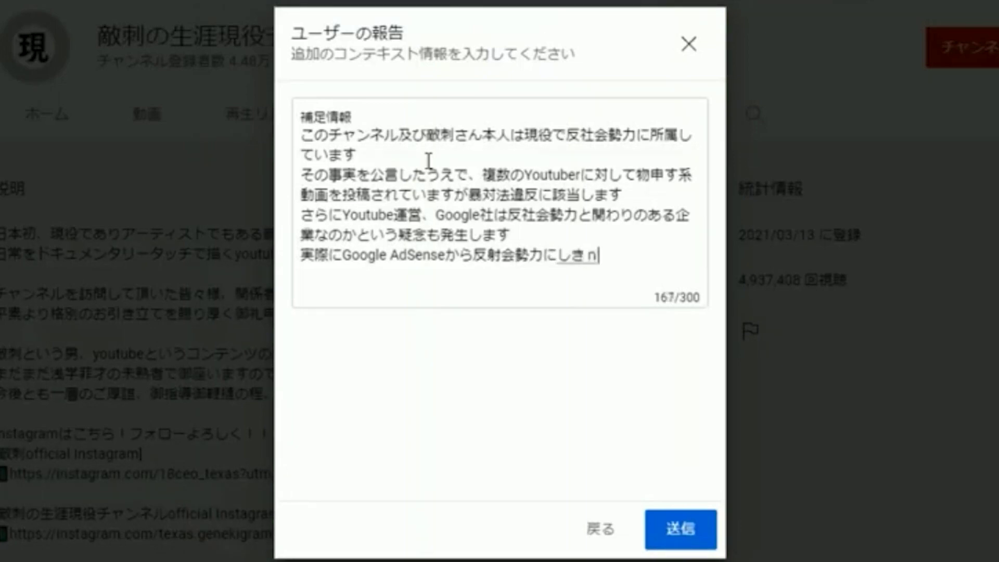
type("o")
key("space")
key("Return")
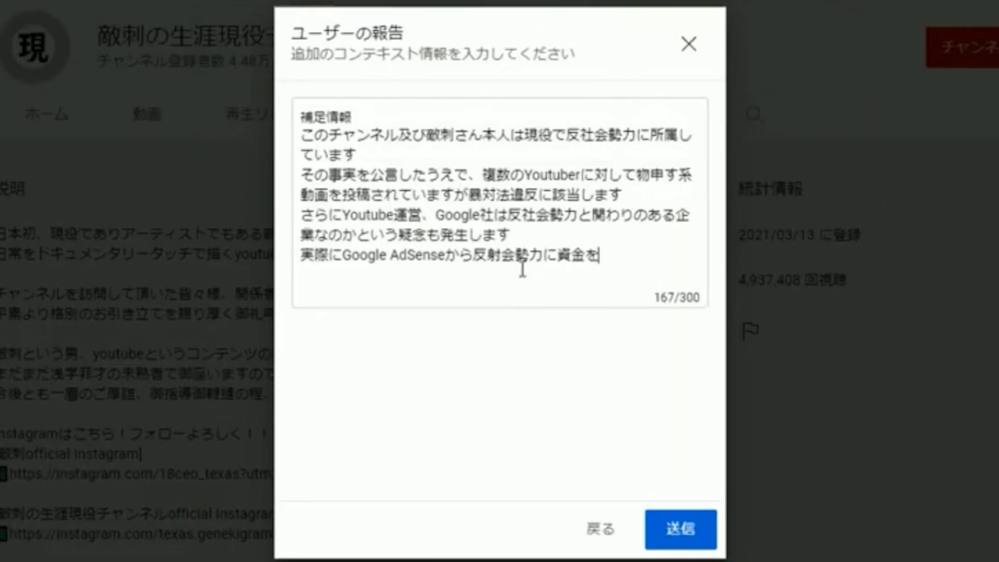
Step: Correct 反射会勢力 in the fourth sentence to 反社会勢力 by replacing 射会 with 社会
key("BackSpace")
key("BackSpace")
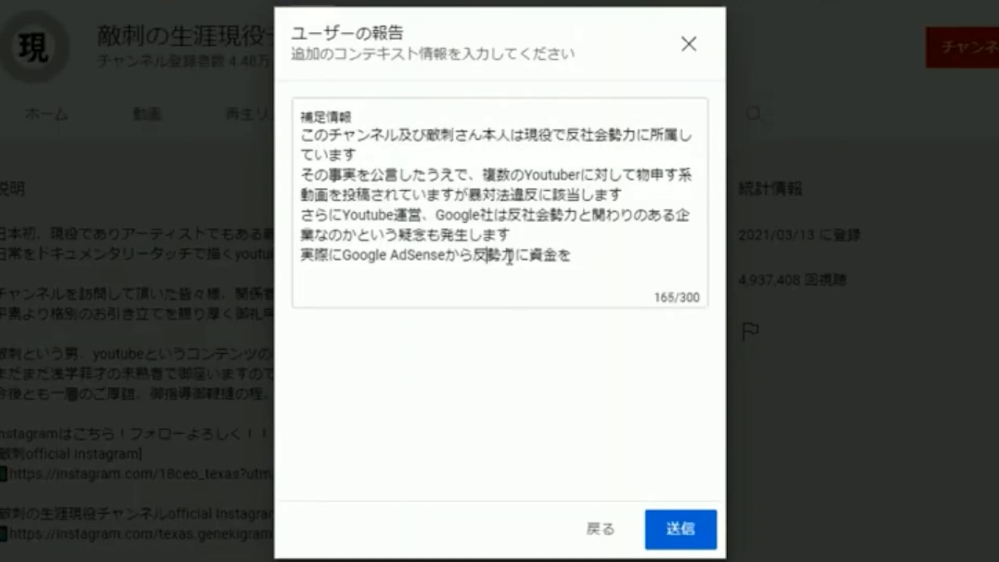
type("shakai")
key("space")
key("Return")
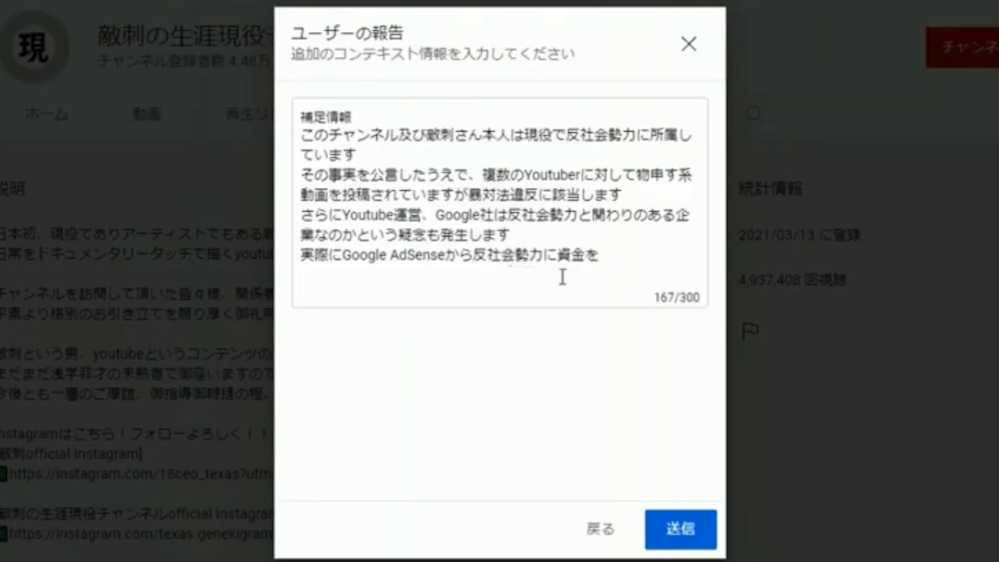
Step: Complete the fourth sentence of the supplementary information with 提供している状態です after 資金を
left_click(616, 258)
type("てい")
type("きょう")
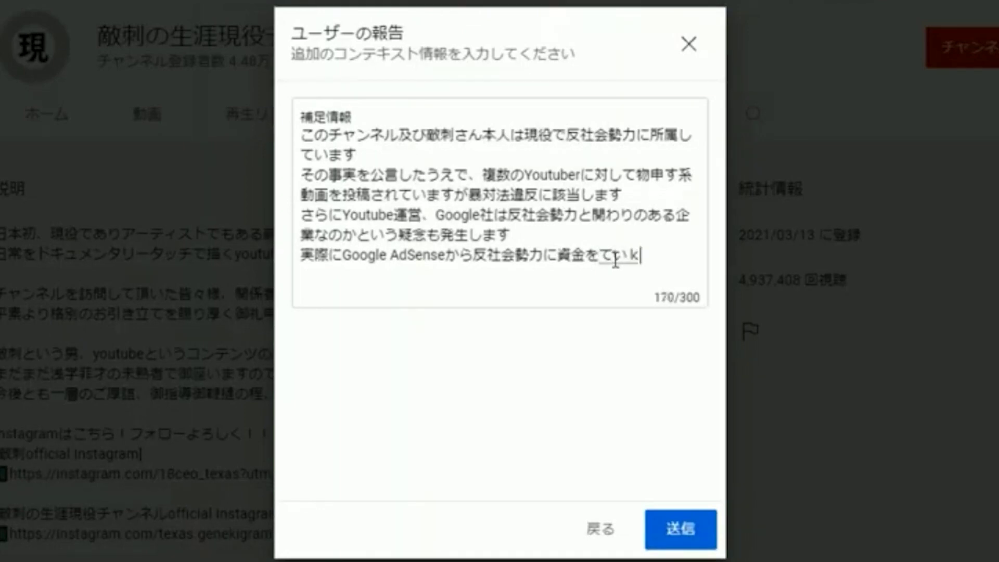
key("space")
type("していruz")
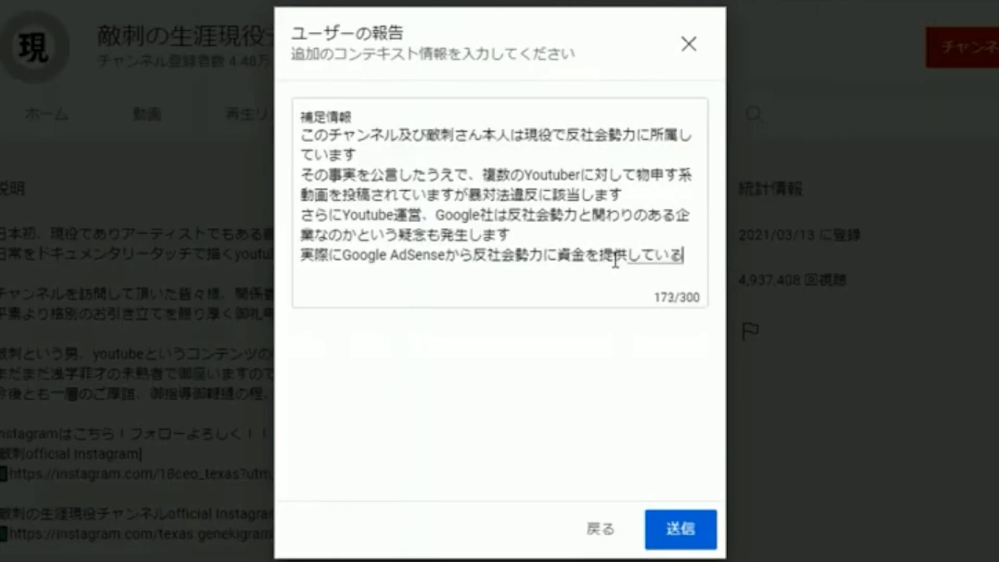
type("y")
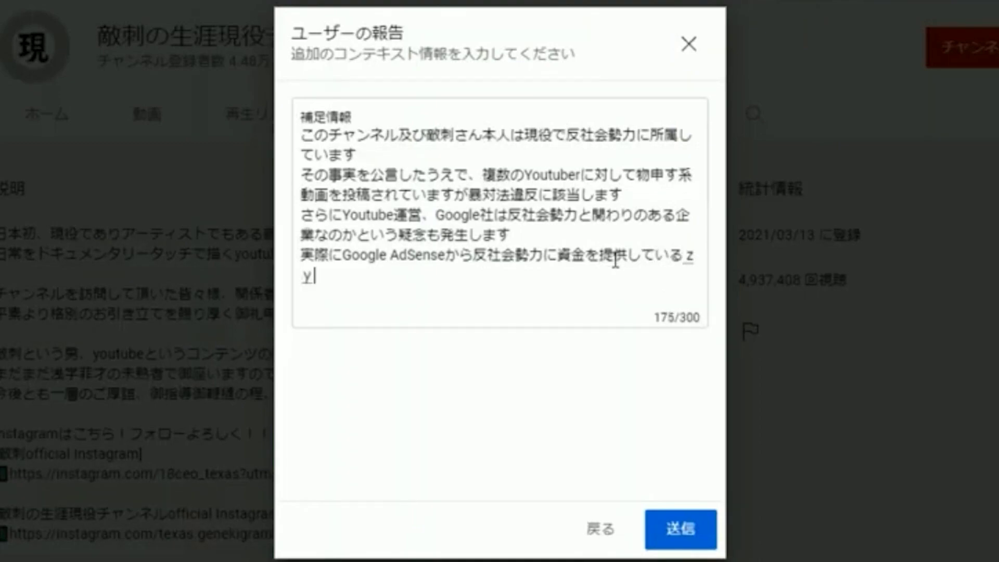
type("outaidesu")
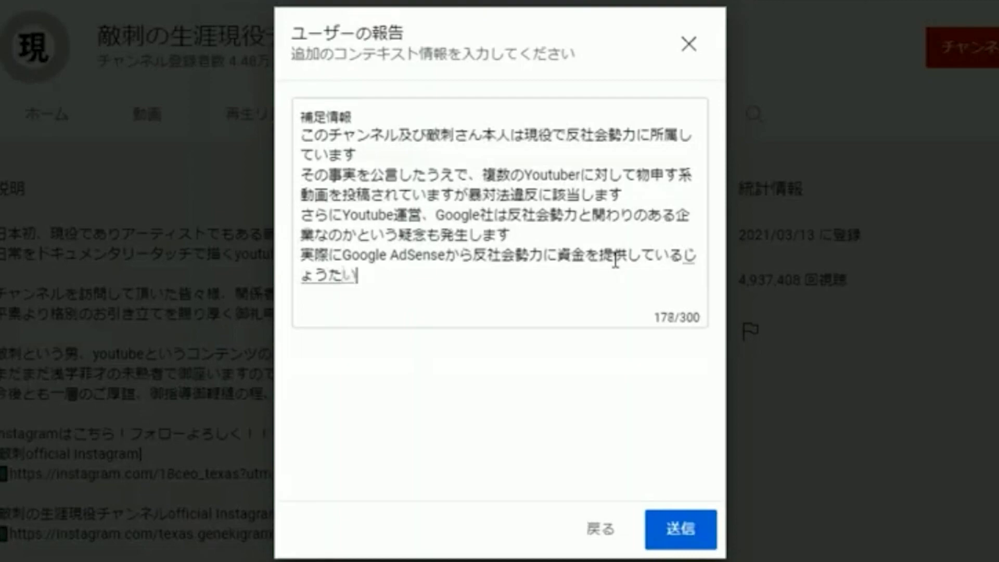
key("space")
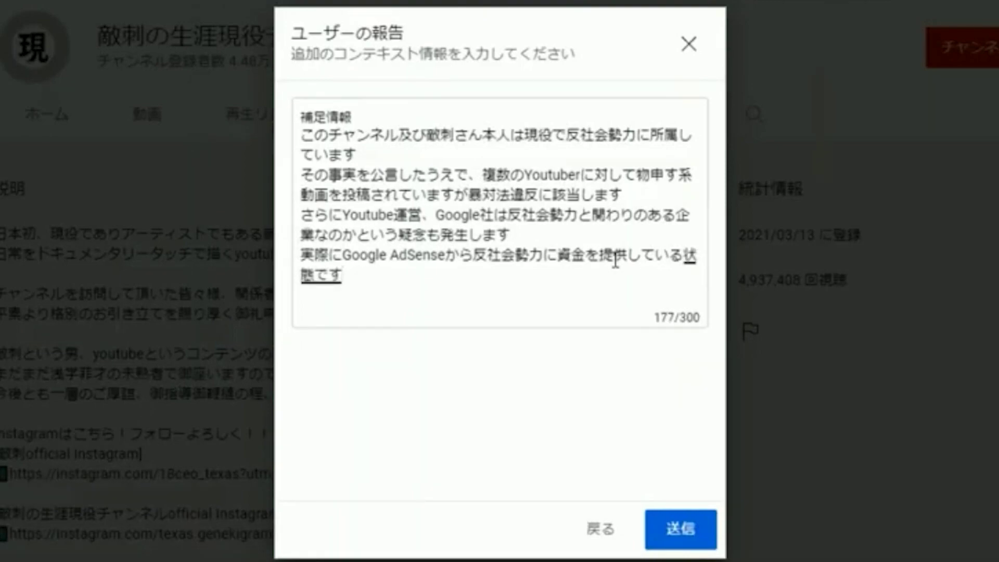
key("Return")
Step: Begin a fifth sentence on a new line of the supplementary information with 永続的なアカウント停止
key("Return")
type("eizokutekina")
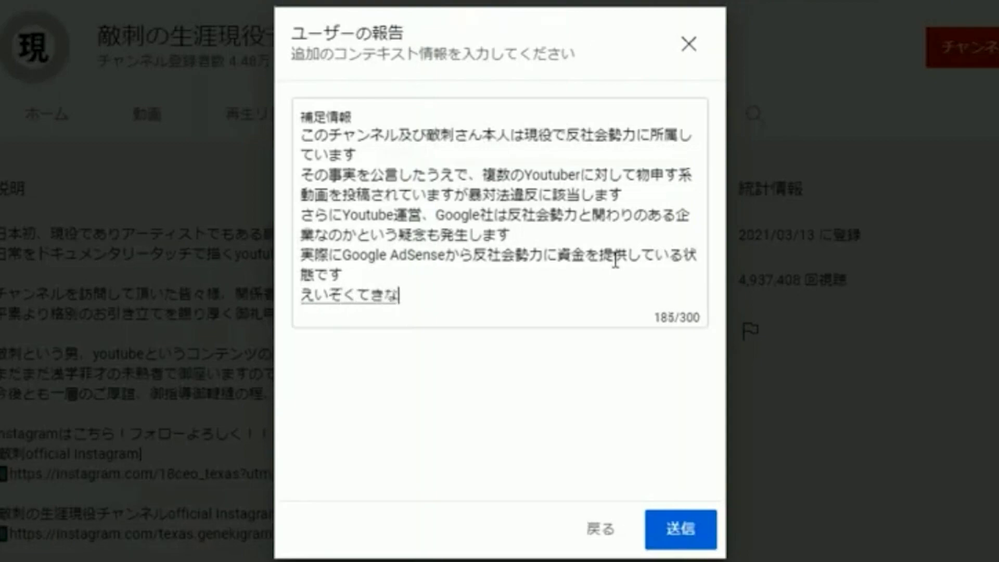
key("space")
key("Return")
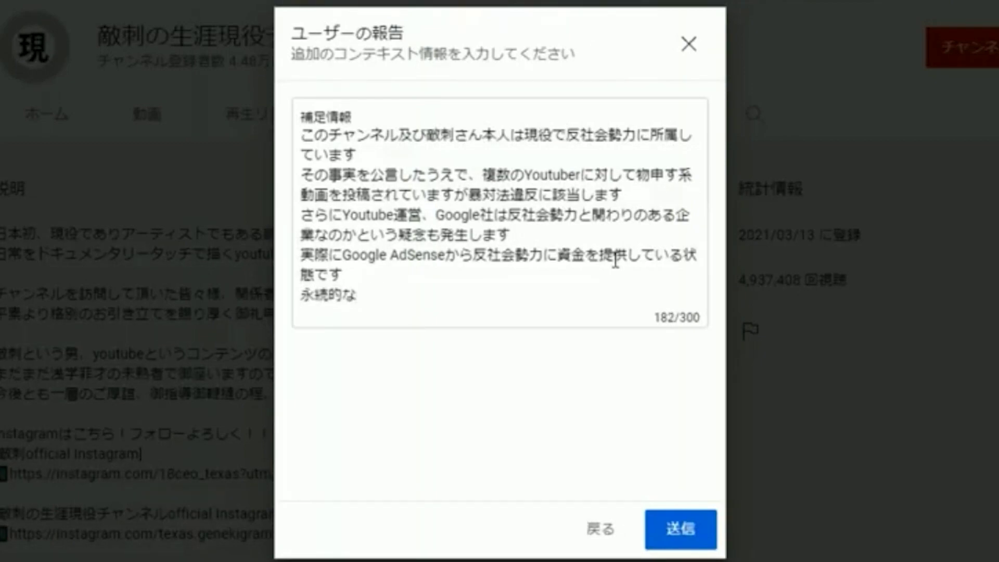
type("tya")
key("BackSpace")
key("BackSpace")
type("かうんと")
key("space")
type("teisi")
key("space")
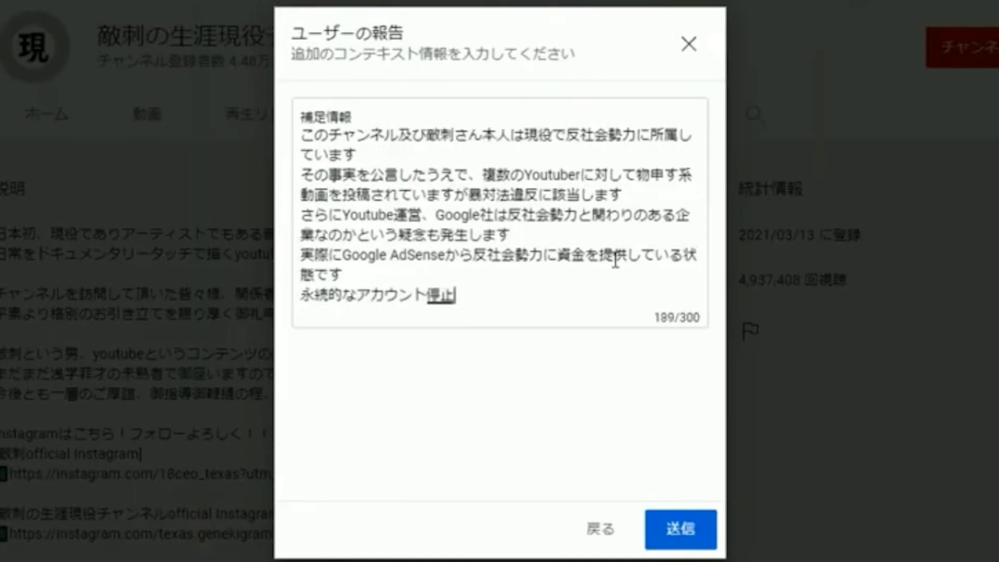
Step: Finish the fifth sentence with 処分が必要です and start a new line below it
type("shob")
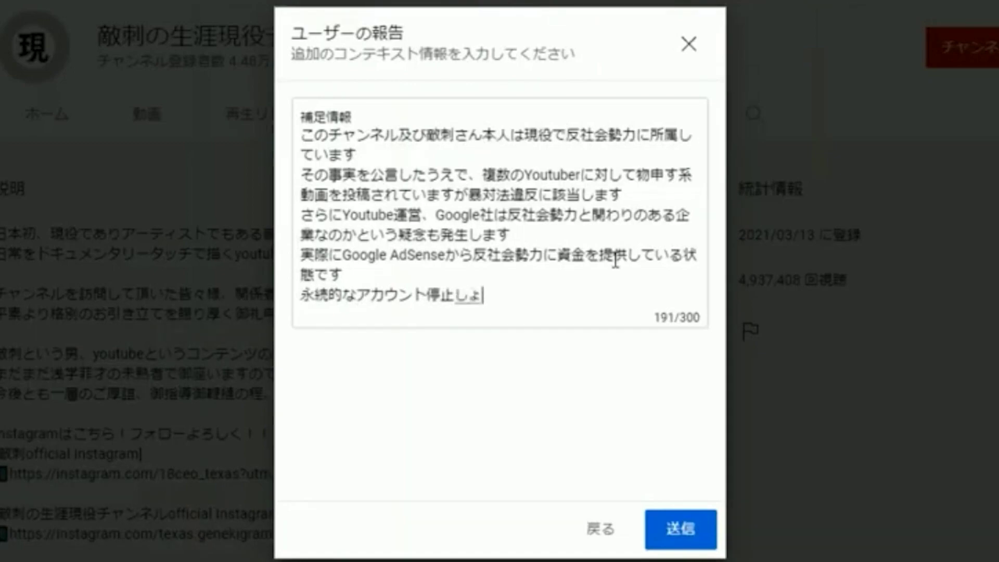
type("unga")
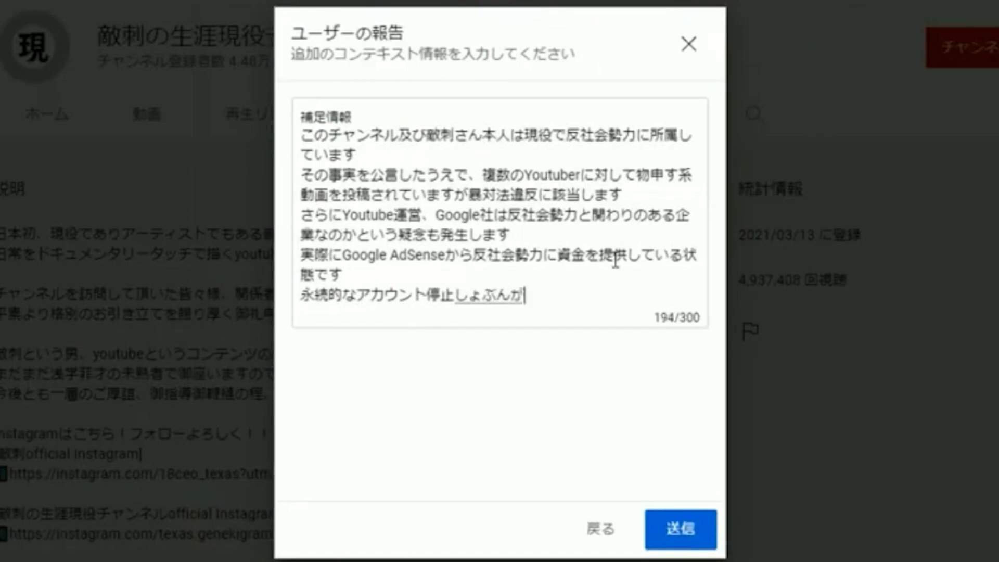
key("space")
key("Return")
type("hitsuyoudes")
key("space")
key("Return")
key("Return")
type("s")
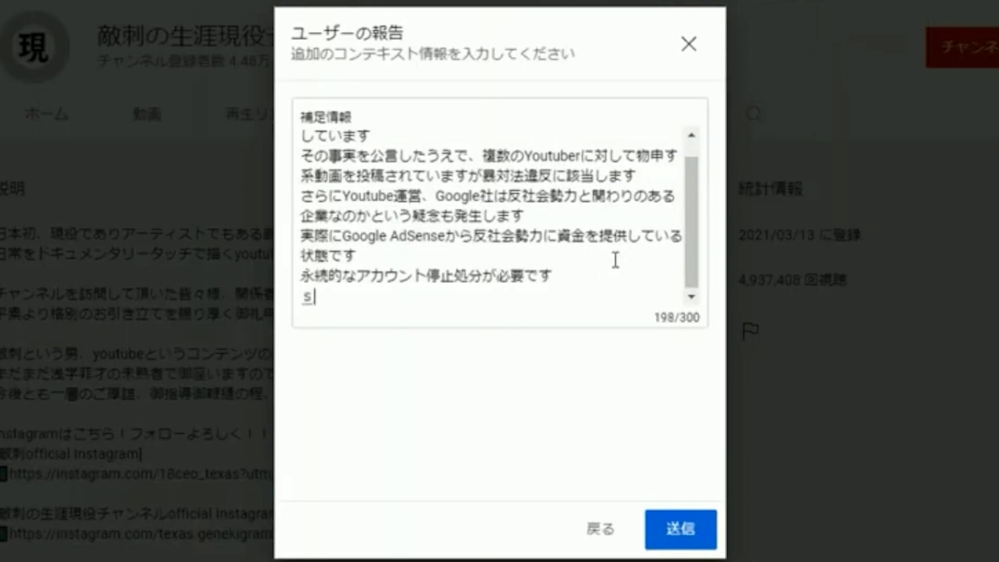
type("oukyu")
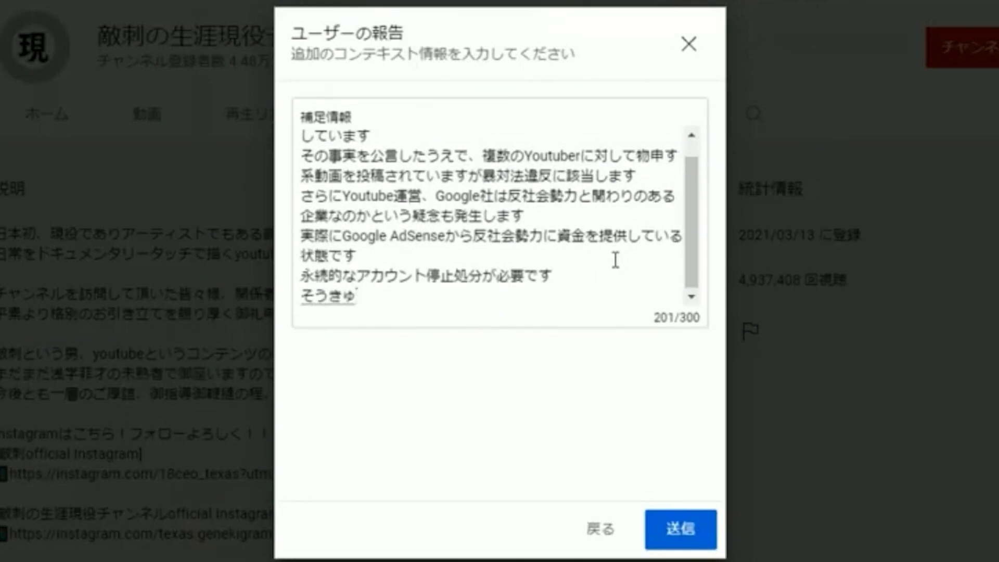
type("ukat")
key("space")
key("Return")
key("BackSpace")
key("BackSpace")
key("BackSpace")
key("BackSpace")
Step: Begin the closing sentence of the supplementary information with 迅速かつ厳正な
type("z")
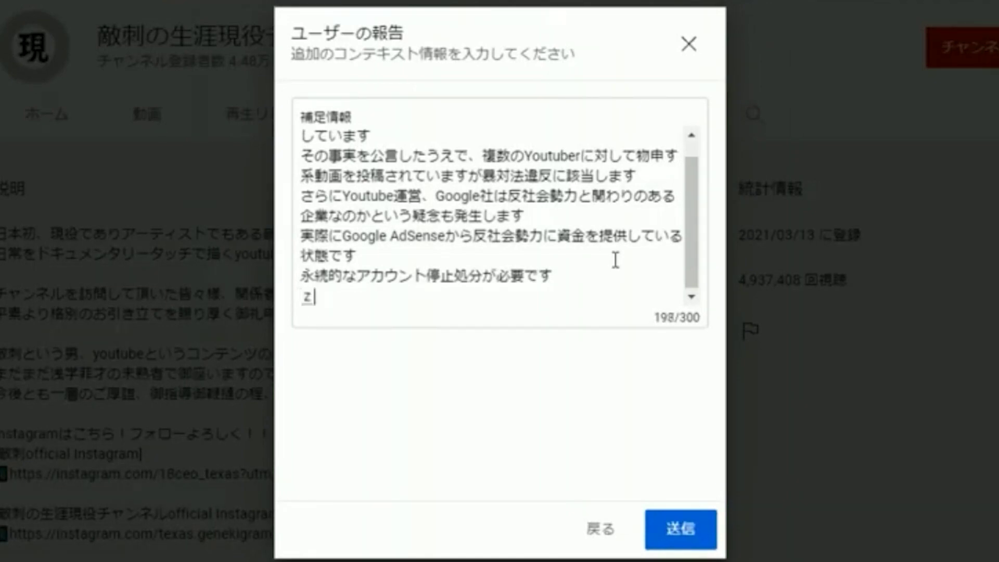
type("nsk")
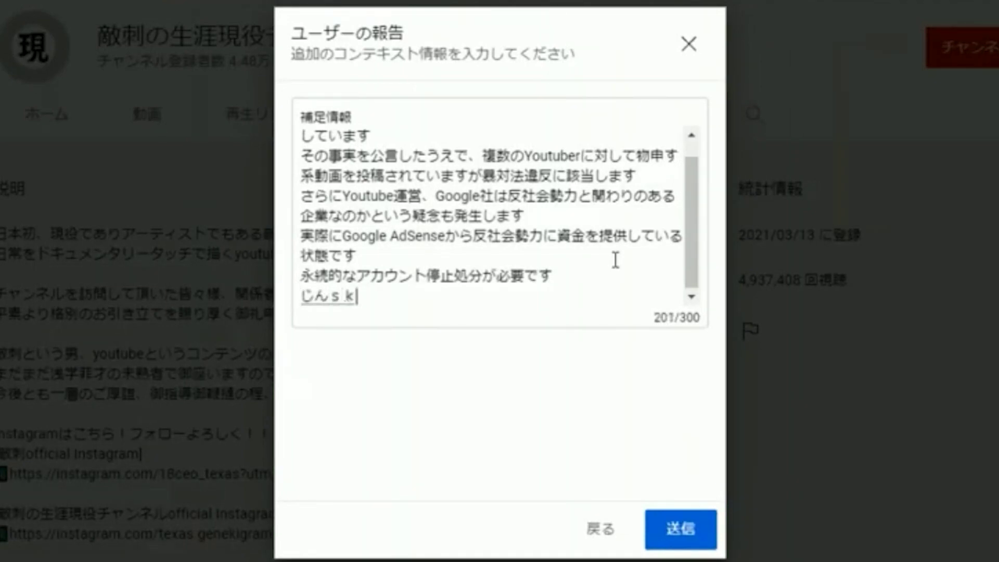
key("BackSpace")
key("BackSpace")
type("soku")
key("space")
type("katsu")
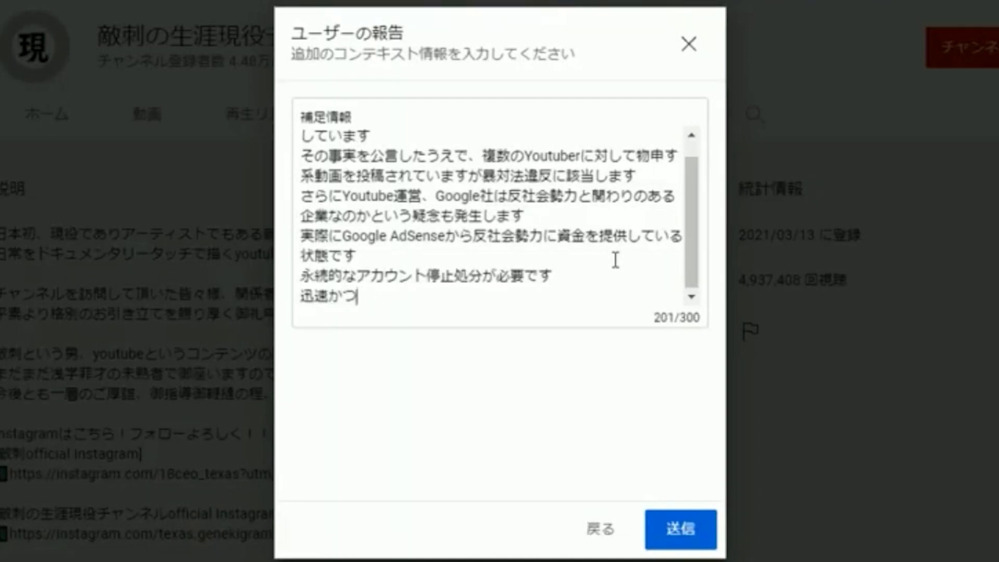
type("gennseina")
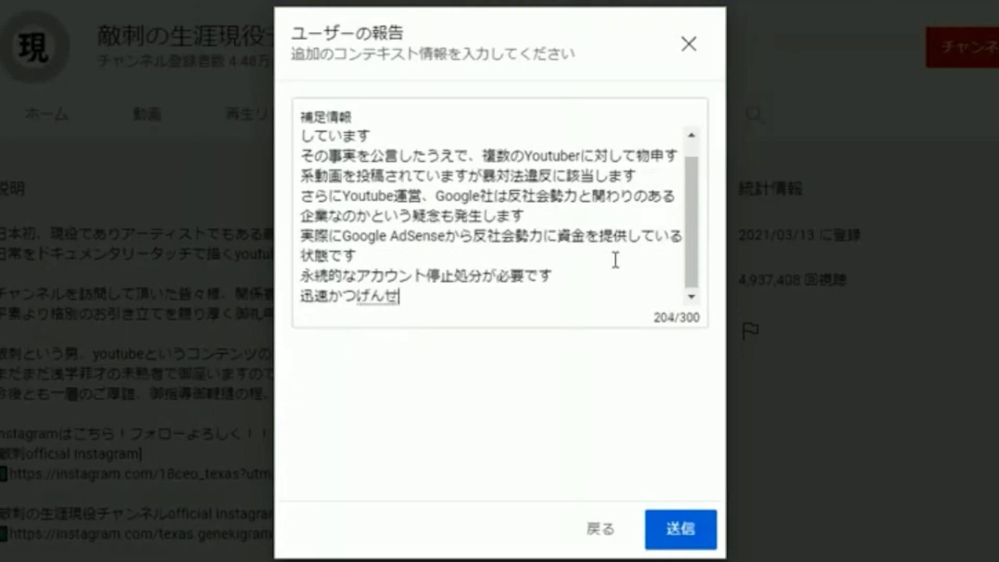
key("space")
key("Return")
Step: Complete the closing sentence with 対応をよろしくお願いします after 厳正な
type("taiou")
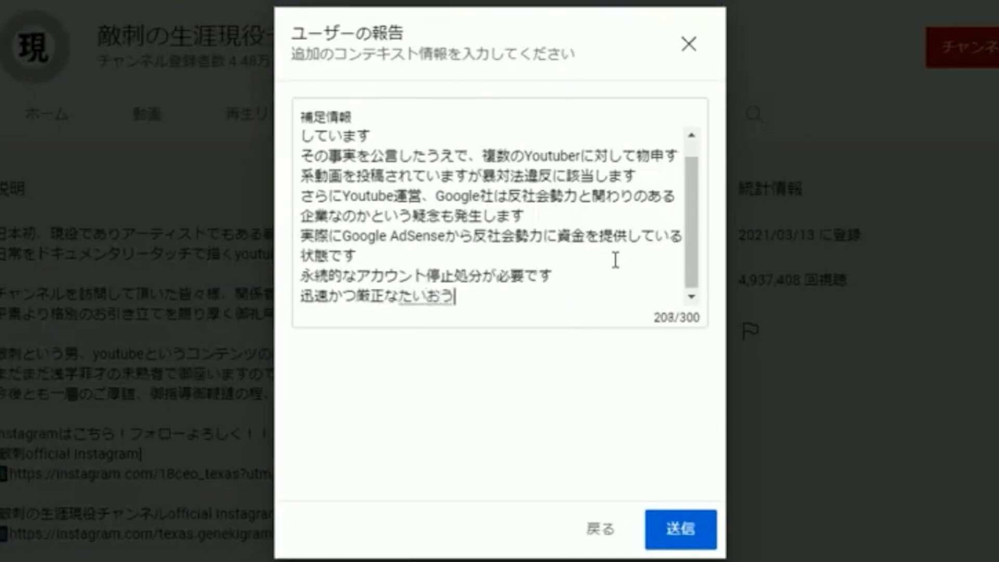
type("wo")
key("space")
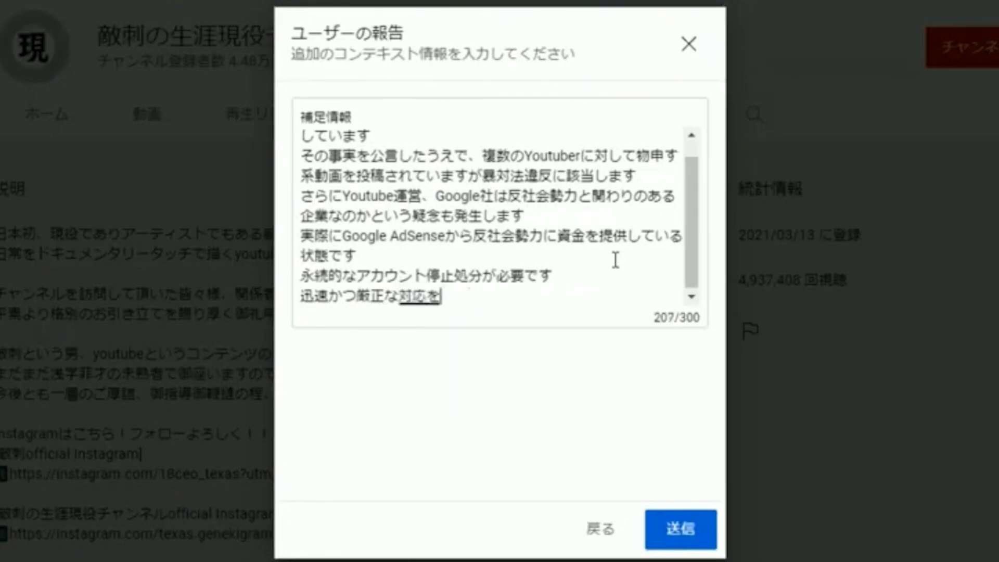
key("Return")
type("yoros")
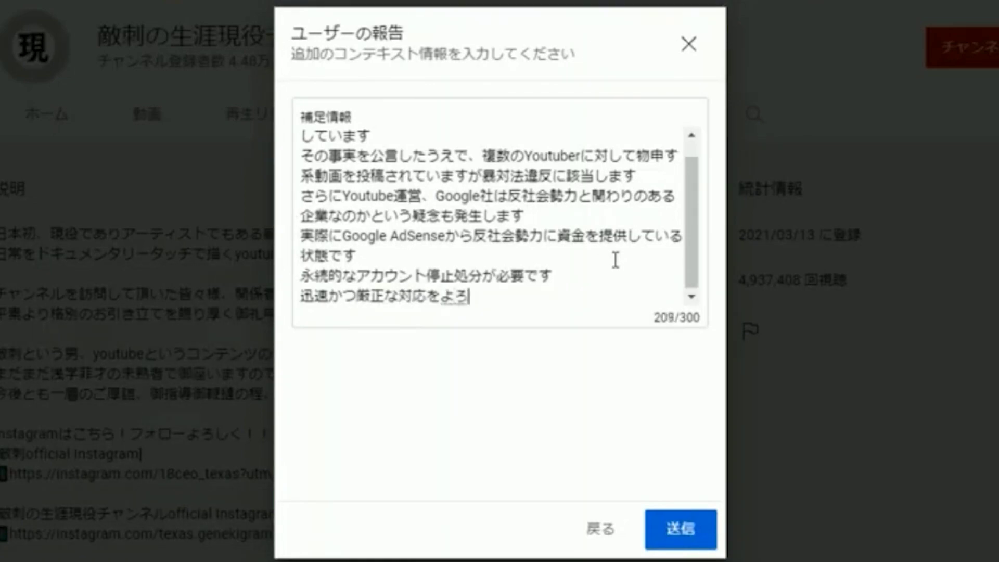
type("hikui")
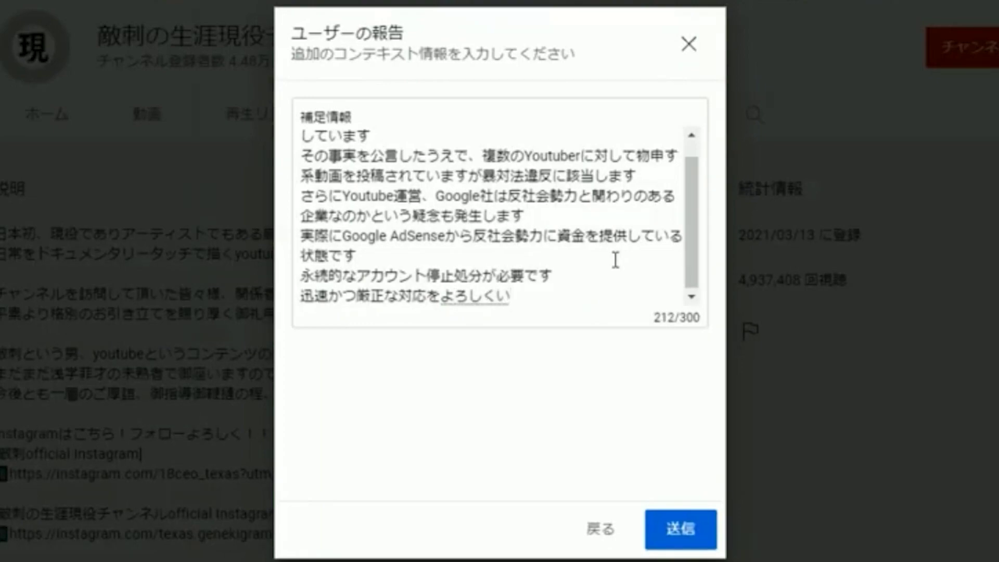
key("BackSpace")
type("onegaishimasu")
key("Return")
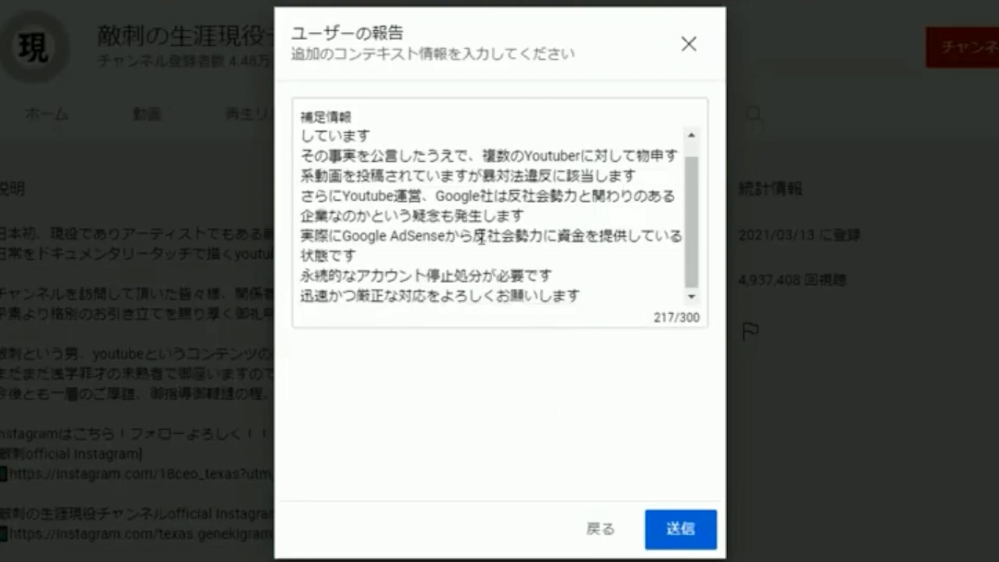
Step: Review the full supplementary information text and submit the channel report
scroll(571, 250, "up", 1)
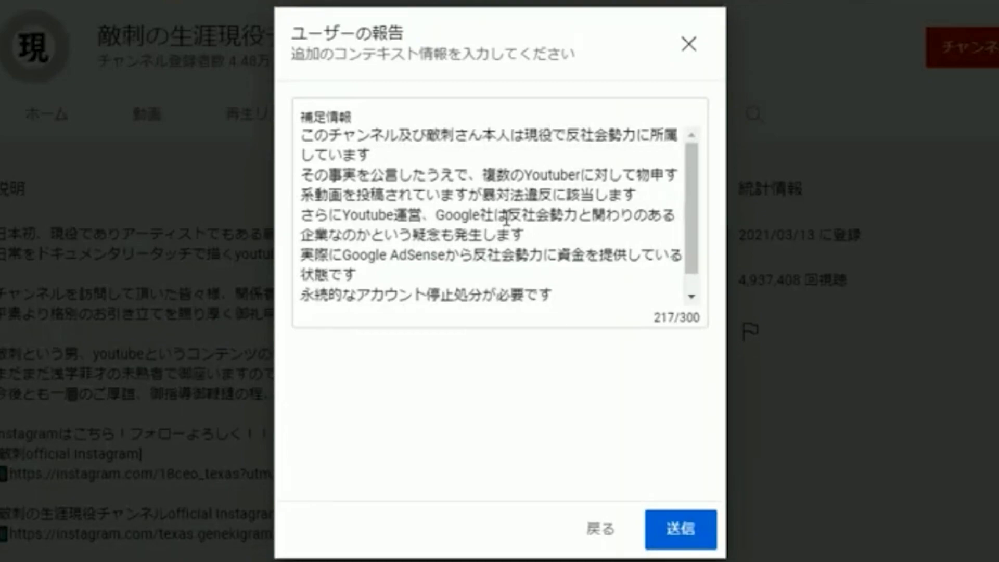
scroll(506, 220, "down", 1)
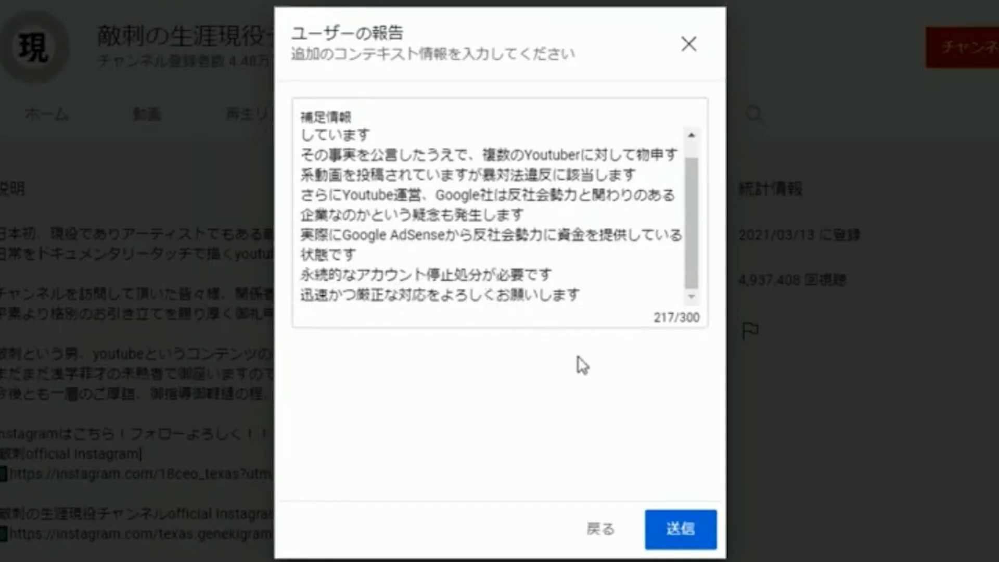
left_click(671, 531)
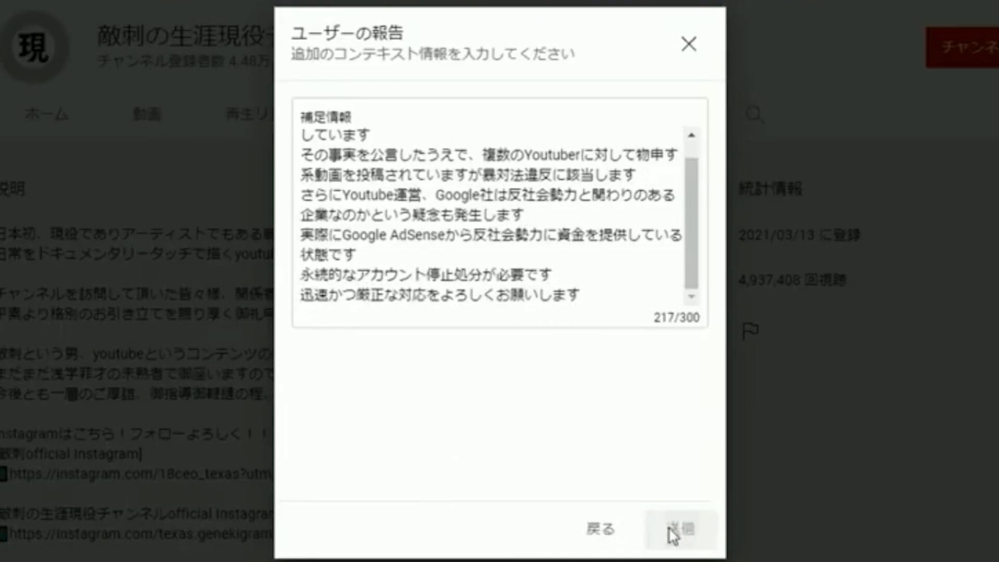